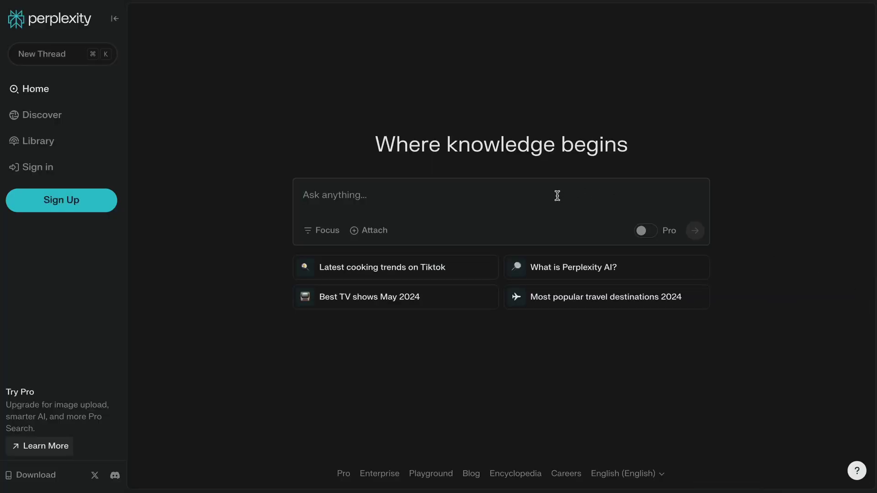
- Ask Perplexity the question 'why is perplexity ai bad?'
{"action": "left_click", "coordinate": [557, 195]}
{"action": "type", "text": "why is perplexity ai bad?"}
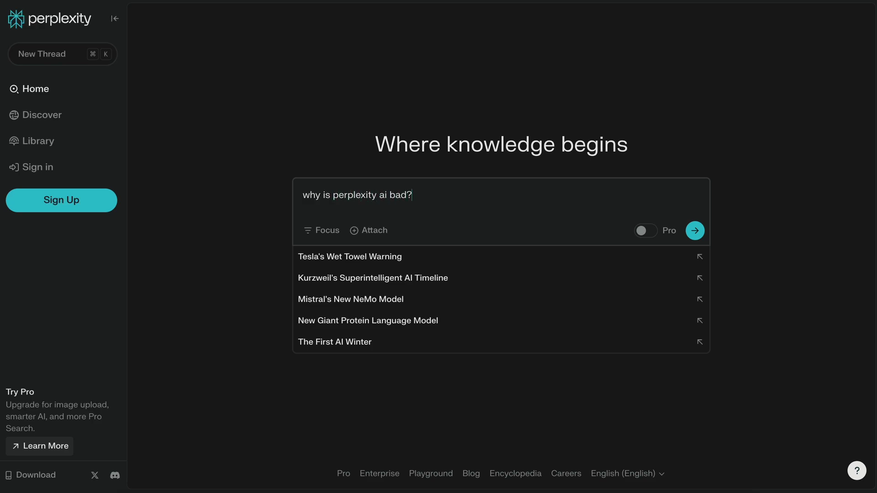
{"action": "key", "text": "Return"}
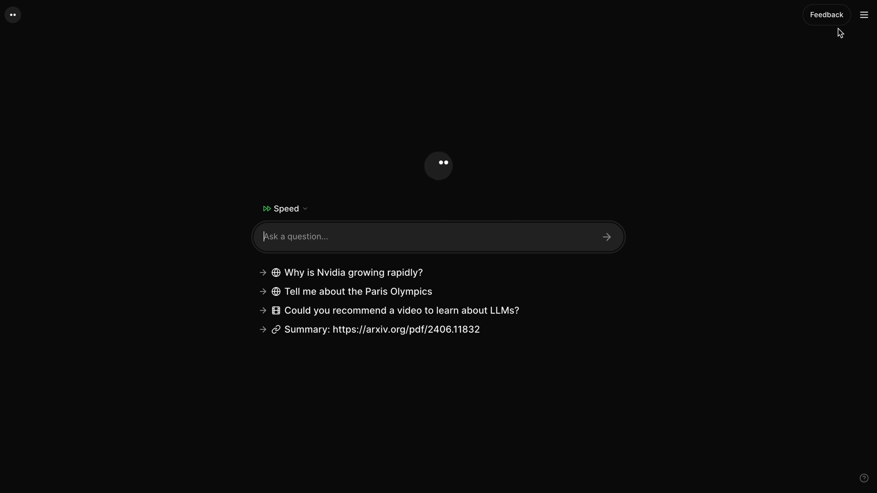
{"action": "left_click", "coordinate": [864, 14]}
{"action": "left_click", "coordinate": [864, 14]}
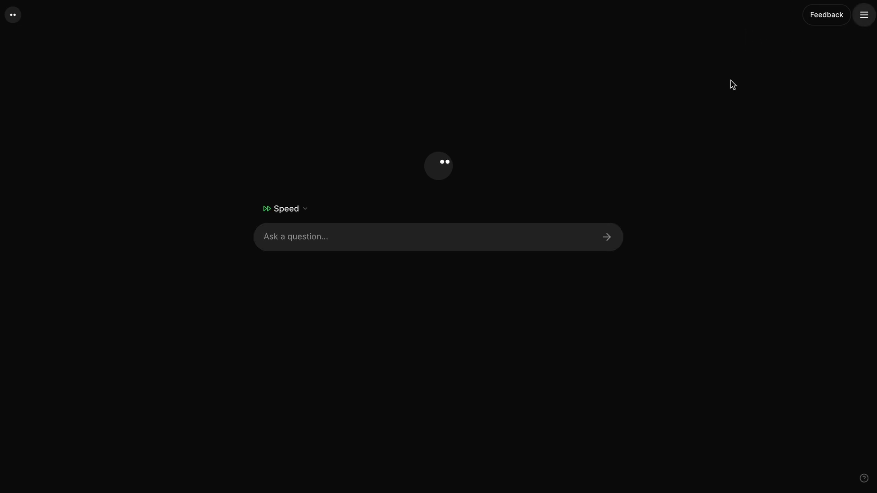
{"action": "left_click", "coordinate": [412, 236]}
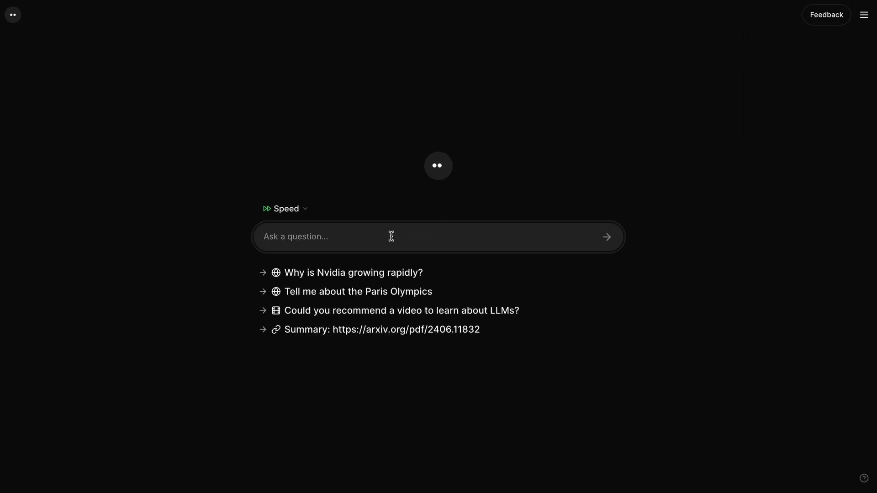
{"action": "left_click", "coordinate": [286, 211]}
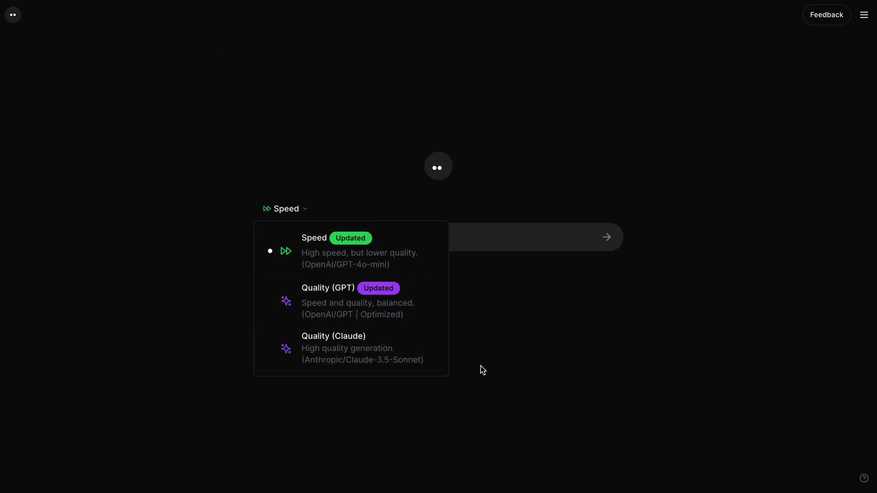
{"action": "left_click", "coordinate": [529, 363]}
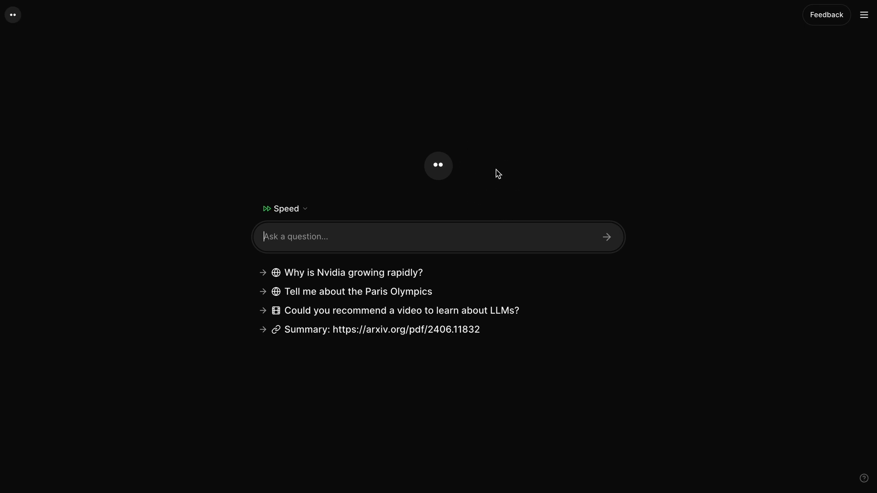
{"action": "left_click", "coordinate": [305, 210]}
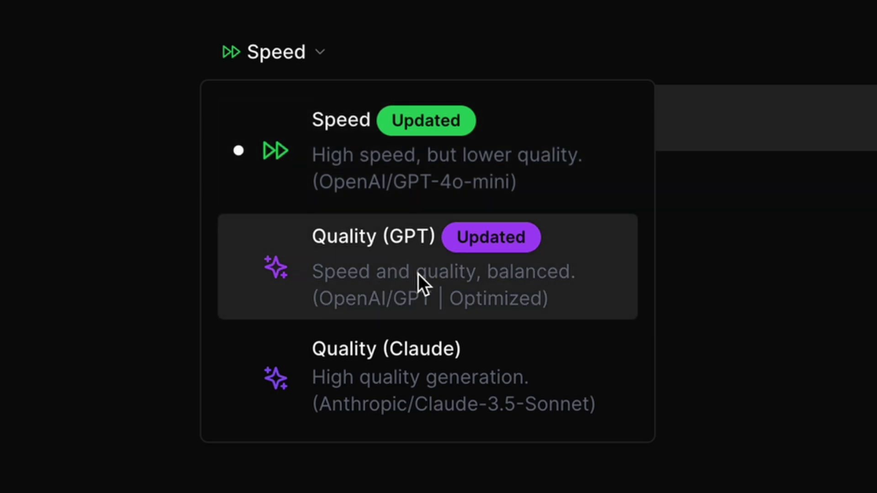
{"action": "left_click", "coordinate": [472, 177]}
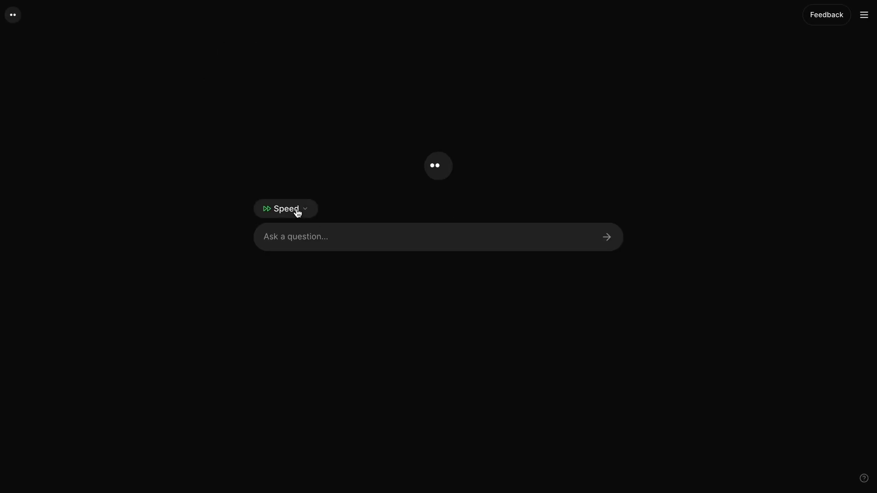
{"action": "left_click", "coordinate": [315, 231]}
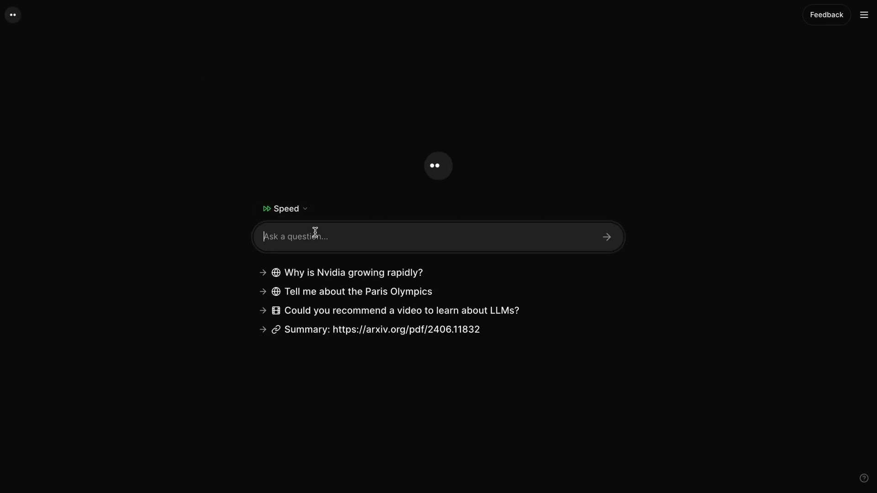
- Keeping the Speed model, ask Morphic 'Tell me about the recent SearchGPT launch'
{"action": "left_click", "coordinate": [295, 215]}
{"action": "left_click", "coordinate": [341, 245]}
{"action": "left_click", "coordinate": [340, 248]}
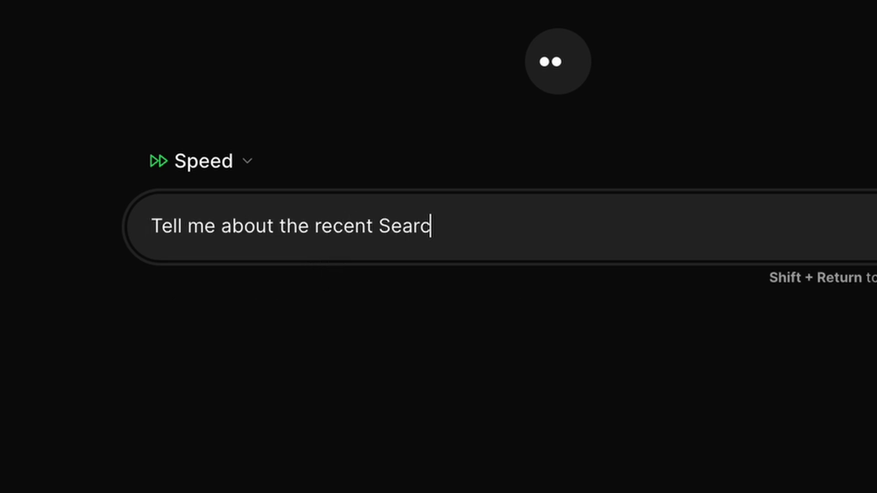
{"action": "type", "text": "recent SearchGPT lau"}
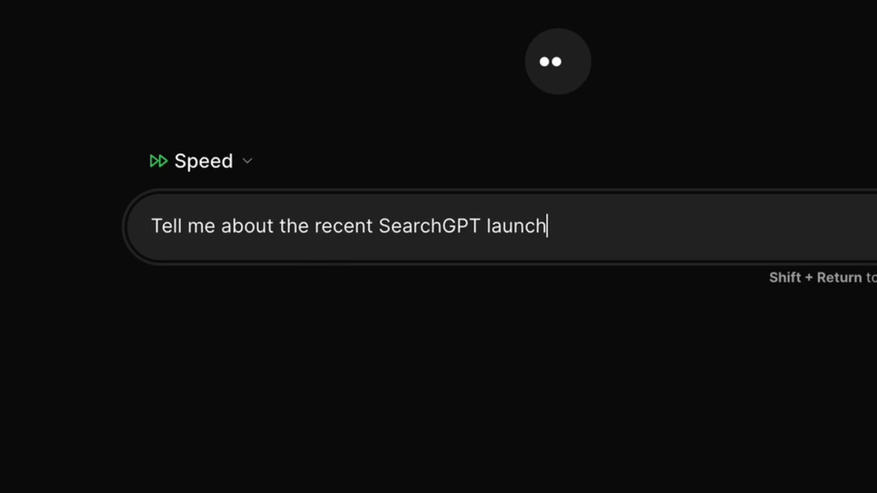
{"action": "type", "text": "nch"}
{"action": "key", "text": "Return"}
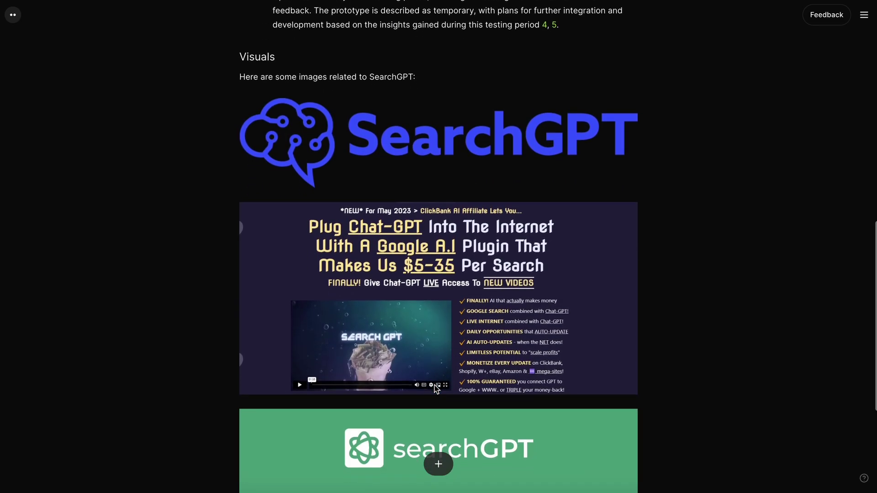
- Read through the SearchGPT launch answer and its sources
{"action": "scroll", "coordinate": [435, 388], "scroll_direction": "up", "scroll_amount": 10}
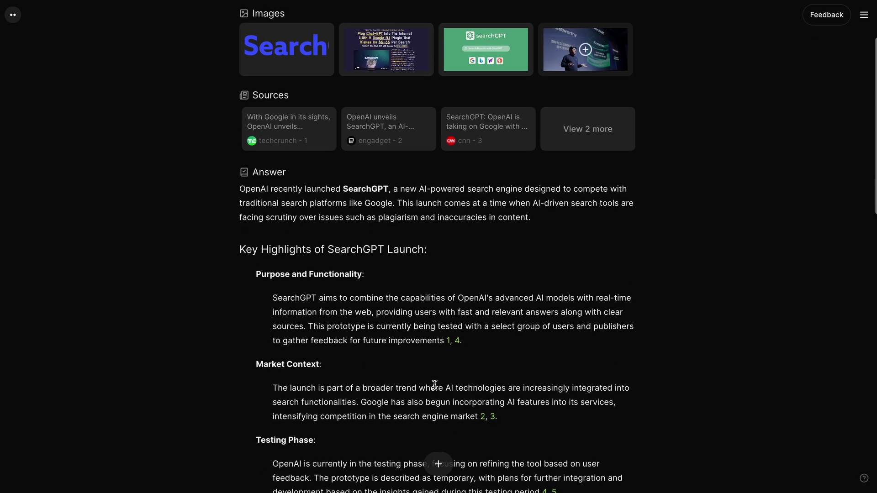
{"action": "scroll", "coordinate": [395, 211], "scroll_direction": "up", "scroll_amount": 1}
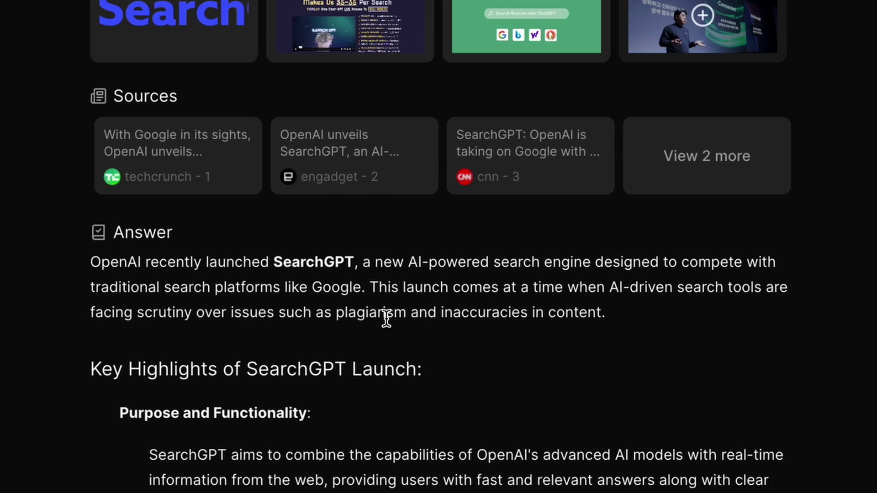
{"action": "scroll", "coordinate": [386, 319], "scroll_direction": "down", "scroll_amount": 3}
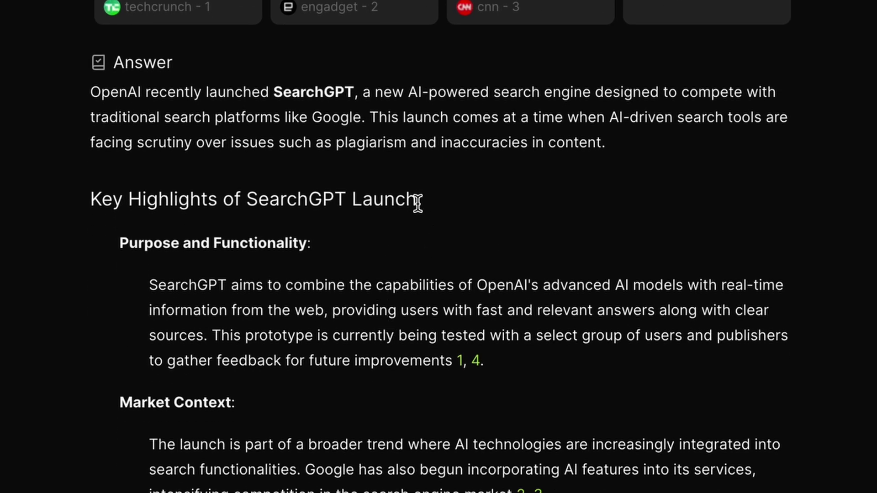
{"action": "left_click_drag", "start_coordinate": [673, 284], "coordinate": [505, 276]}
{"action": "left_click", "coordinate": [466, 291]}
{"action": "scroll", "coordinate": [466, 291], "scroll_direction": "down", "scroll_amount": 2}
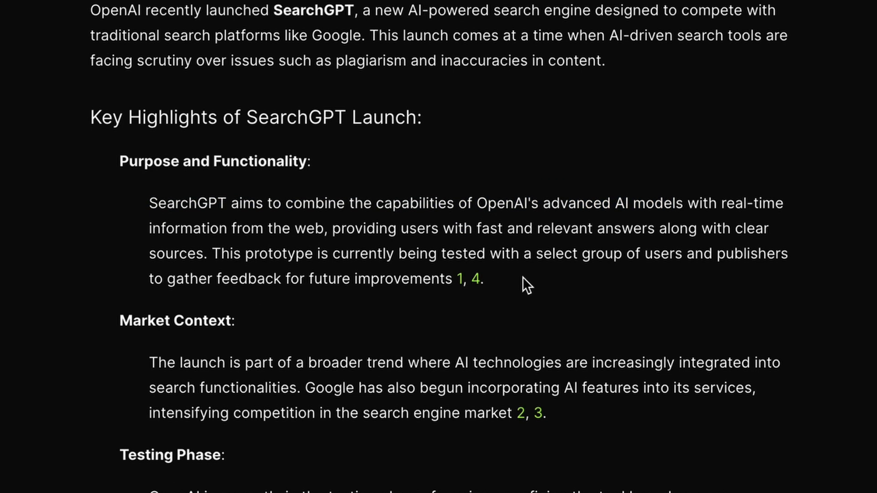
- Highlight the broader AI trend sentence, then ask the related question on OpenAI–Google competition
{"action": "left_click_drag", "start_coordinate": [393, 359], "coordinate": [549, 361]}
{"action": "scroll", "coordinate": [550, 360], "scroll_direction": "down", "scroll_amount": 10}
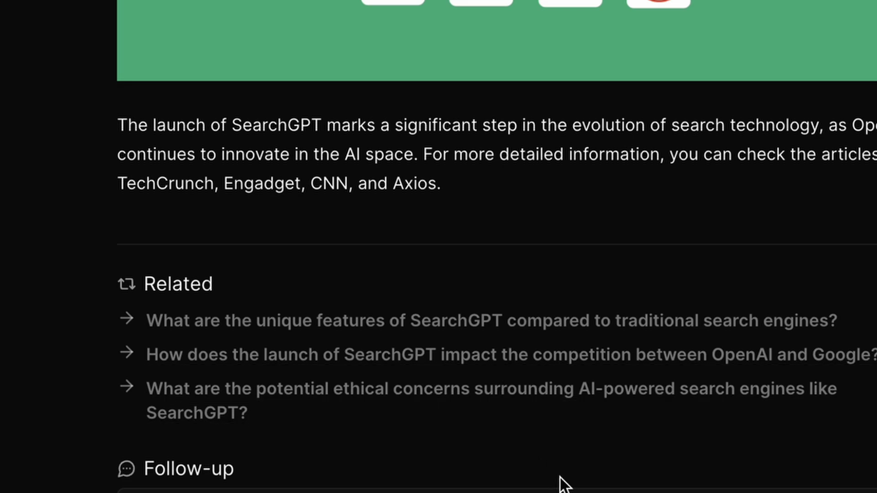
{"action": "left_click", "coordinate": [457, 355]}
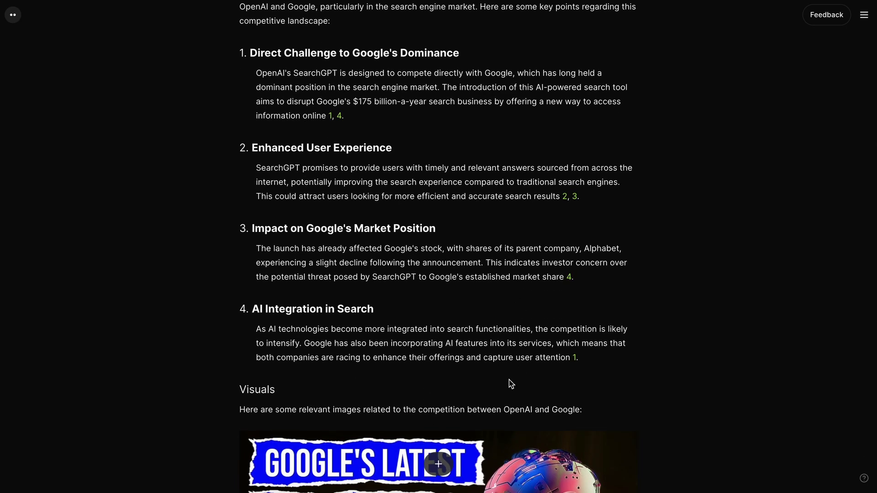
{"action": "scroll", "coordinate": [511, 388], "scroll_direction": "up", "scroll_amount": 4}
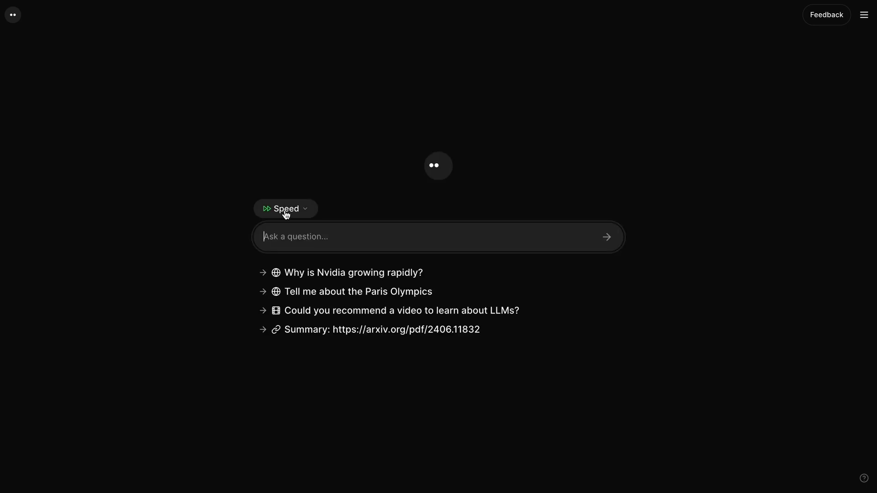
- Try the Quality (GPT) model and sign up for an account to unlock it
{"action": "left_click", "coordinate": [285, 211]}
{"action": "left_click", "coordinate": [292, 211]}
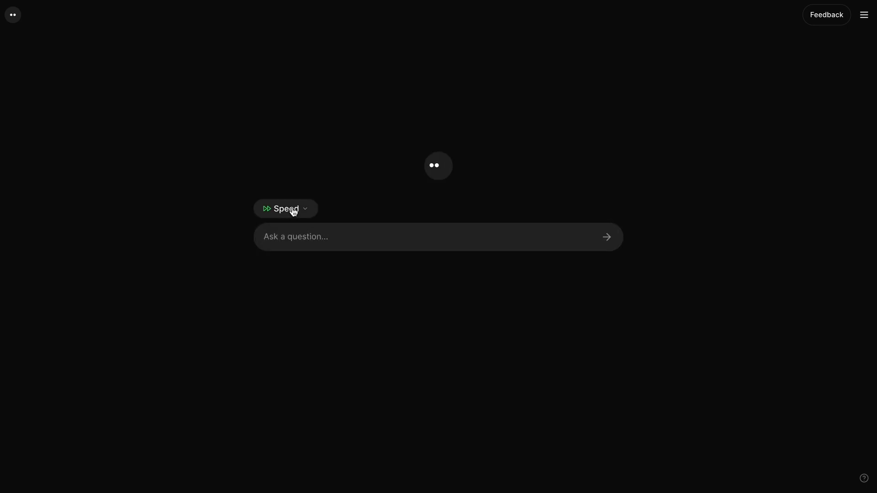
{"action": "left_click", "coordinate": [300, 210]}
{"action": "left_click", "coordinate": [317, 307]}
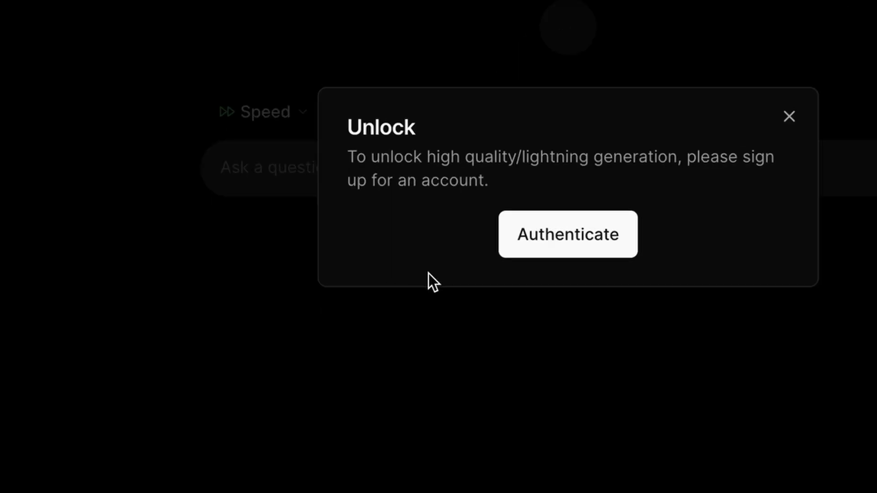
{"action": "left_click", "coordinate": [536, 249]}
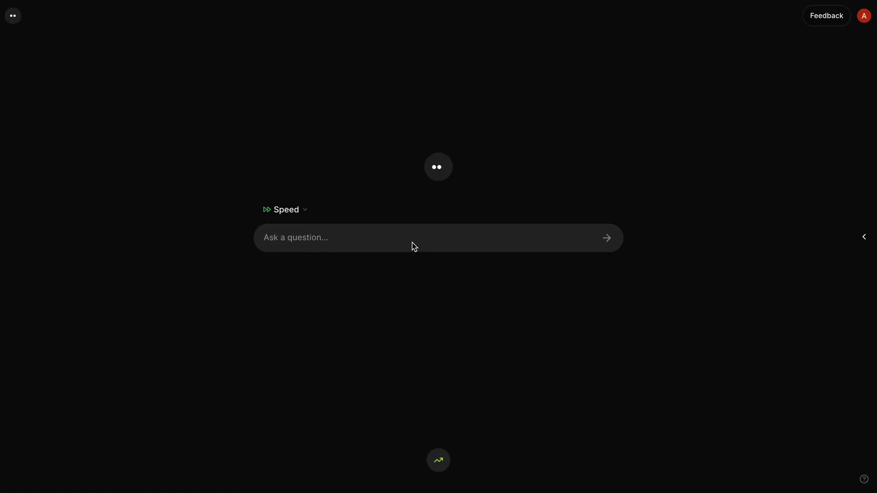
{"action": "left_click", "coordinate": [423, 239]}
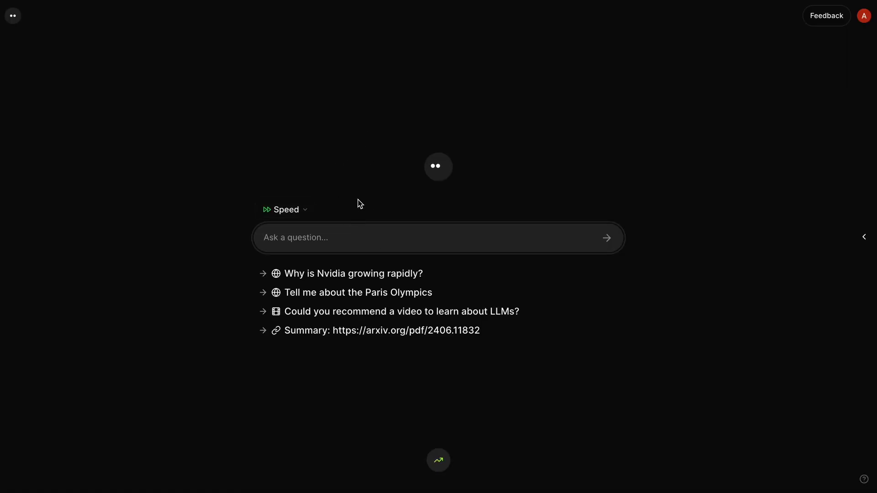
- Switch to Quality (GPT) and review the answer on new Paris 2024 sports like Breaking and Kayak Cross
{"action": "left_click", "coordinate": [302, 210]}
{"action": "left_click", "coordinate": [350, 300]}
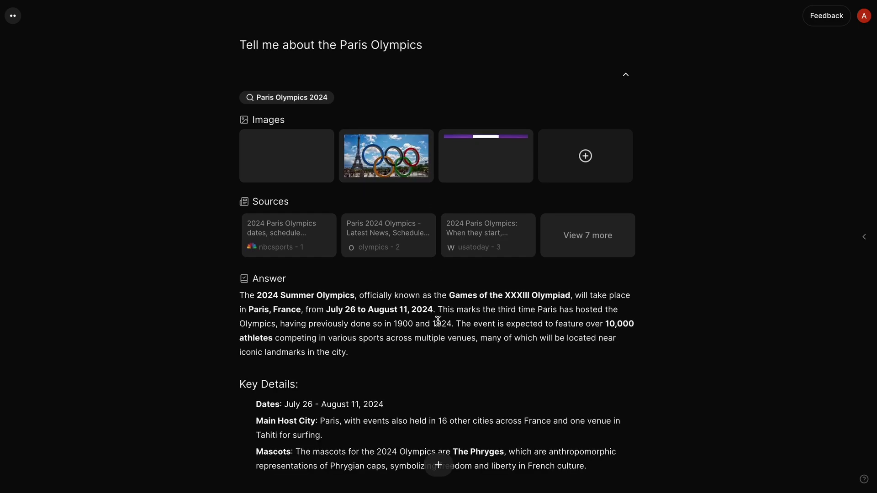
{"action": "scroll", "coordinate": [438, 322], "scroll_direction": "down", "scroll_amount": 3}
{"action": "scroll", "coordinate": [437, 322], "scroll_direction": "down", "scroll_amount": 4}
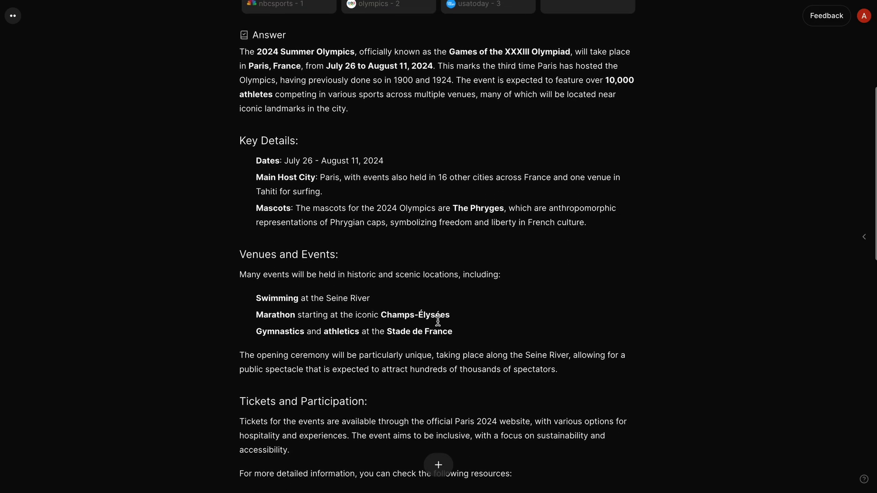
{"action": "scroll", "coordinate": [438, 322], "scroll_direction": "down", "scroll_amount": 12}
{"action": "scroll", "coordinate": [477, 270], "scroll_direction": "down", "scroll_amount": 8}
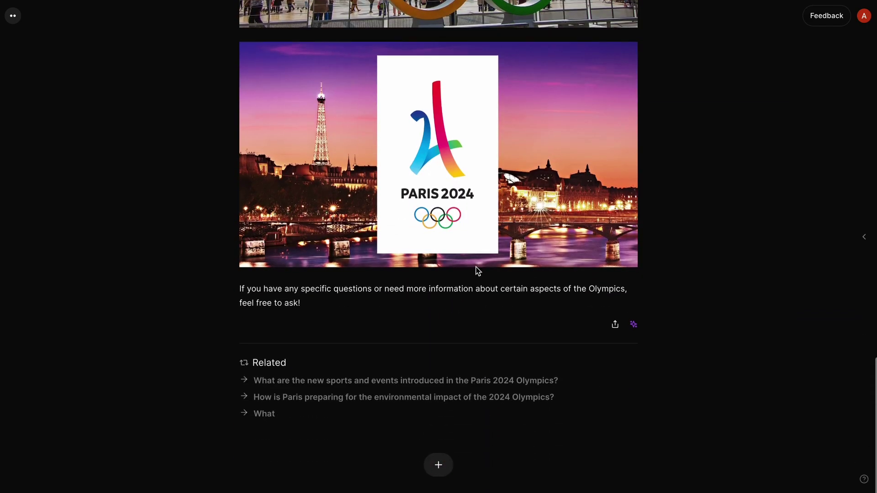
{"action": "scroll", "coordinate": [476, 270], "scroll_direction": "up", "scroll_amount": 20}
{"action": "scroll", "coordinate": [476, 271], "scroll_direction": "down", "scroll_amount": 20}
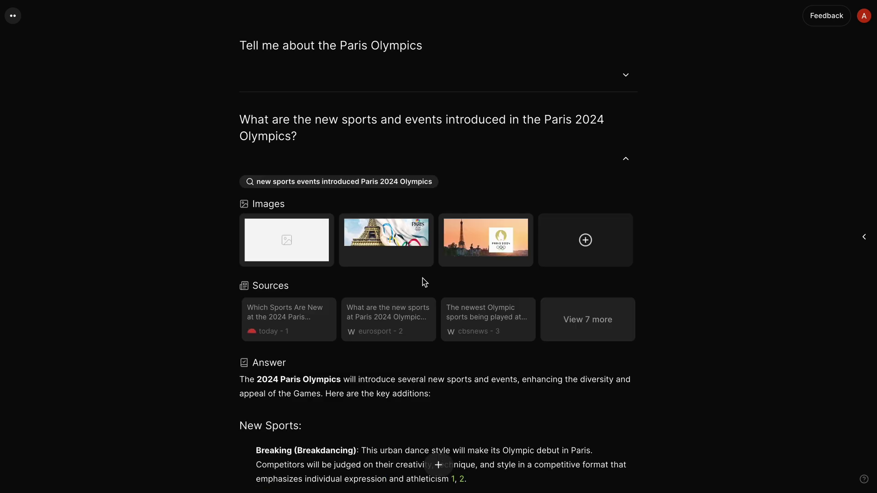
{"action": "scroll", "coordinate": [424, 278], "scroll_direction": "down", "scroll_amount": 5}
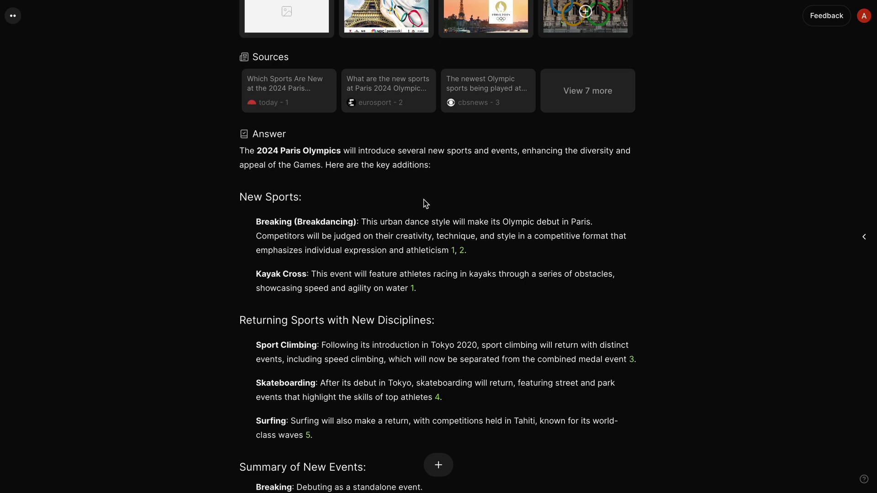
{"action": "scroll", "coordinate": [436, 215], "scroll_direction": "up", "scroll_amount": 4}
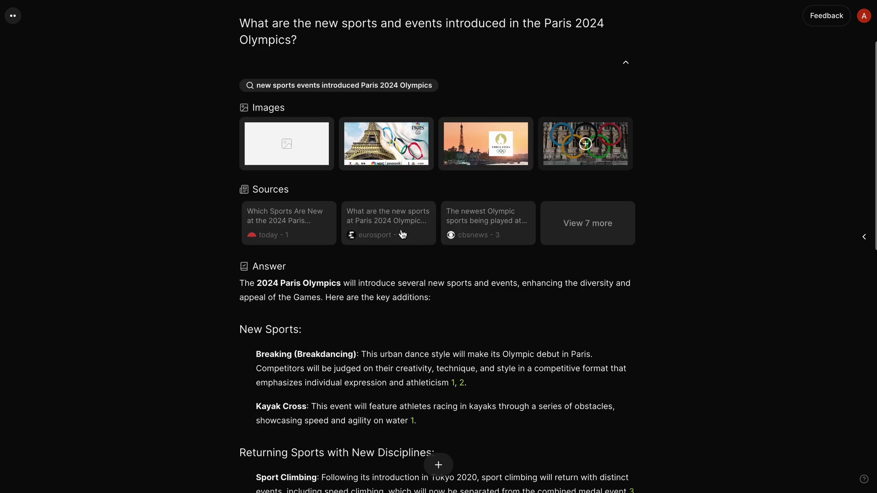
- Start a new search with a Quality model and ask 'Why is Nvidia growing rapidly?'
{"action": "left_click", "coordinate": [13, 16]}
{"action": "left_click", "coordinate": [281, 213]}
{"action": "left_click", "coordinate": [337, 349]}
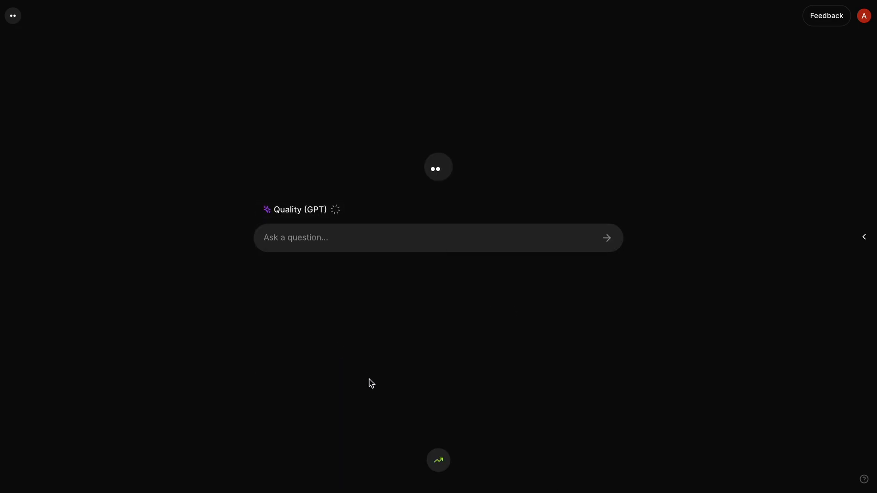
{"action": "left_click", "coordinate": [370, 273]}
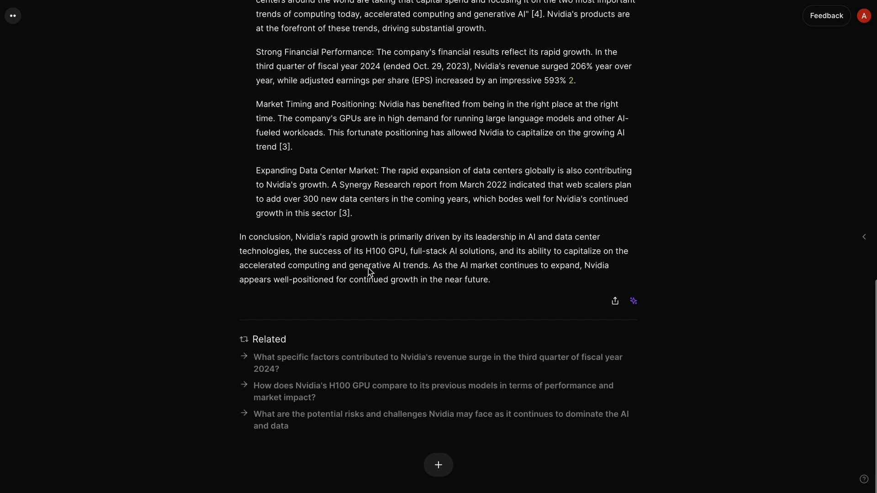
- Follow up on what drove Nvidia's Q3 FY24 revenue surge
{"action": "scroll", "coordinate": [368, 267], "scroll_direction": "down", "scroll_amount": 2}
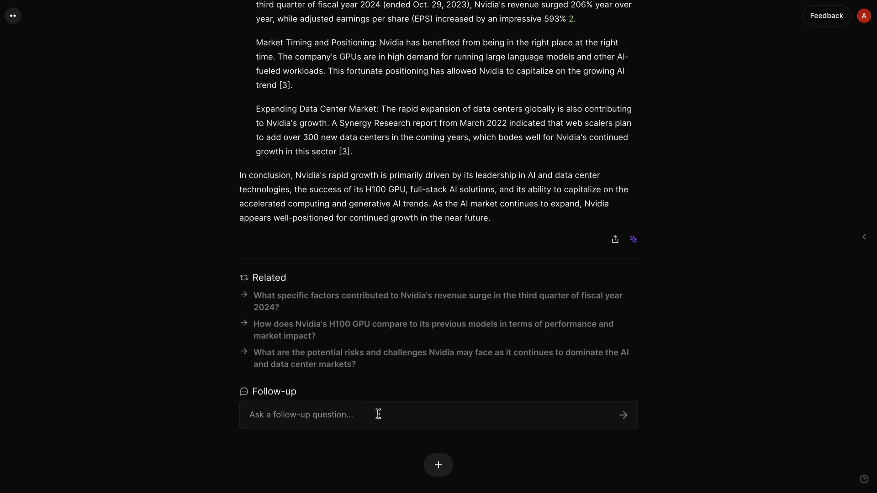
{"action": "left_click", "coordinate": [378, 414]}
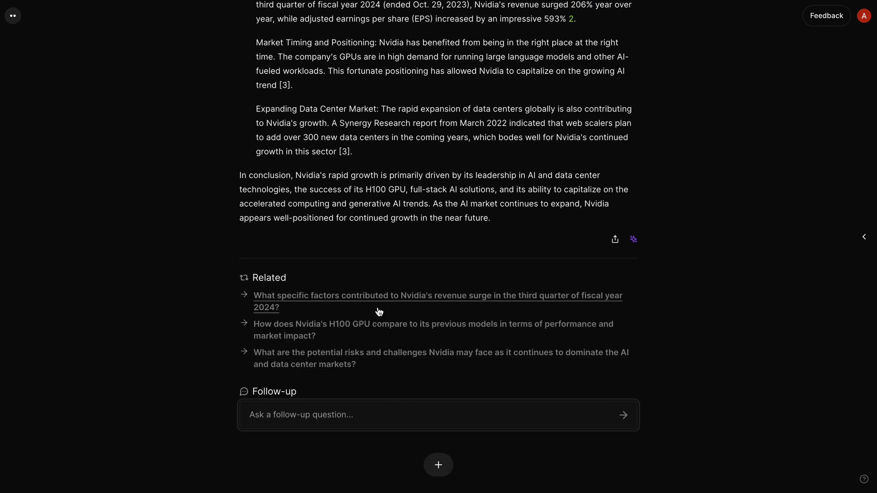
{"action": "left_click", "coordinate": [349, 303]}
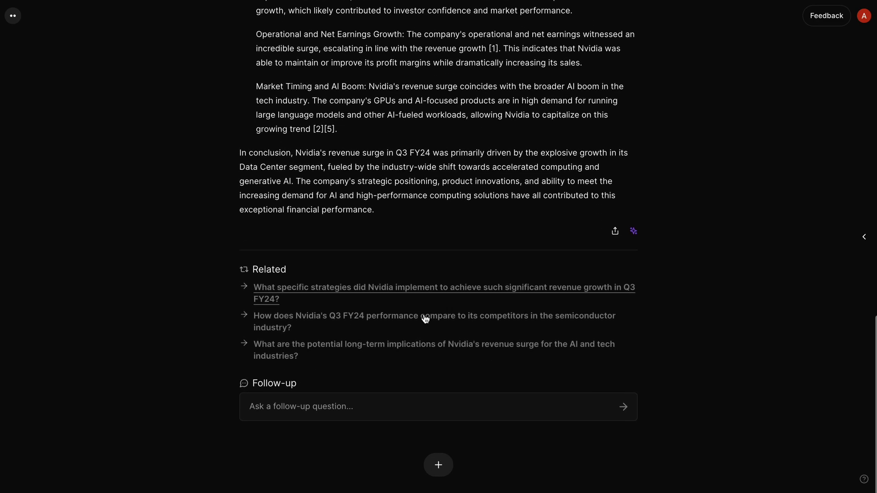
- Summarize arXiv paper 2406.11832, review the summary, and start a new chat
{"action": "left_click", "coordinate": [14, 17]}
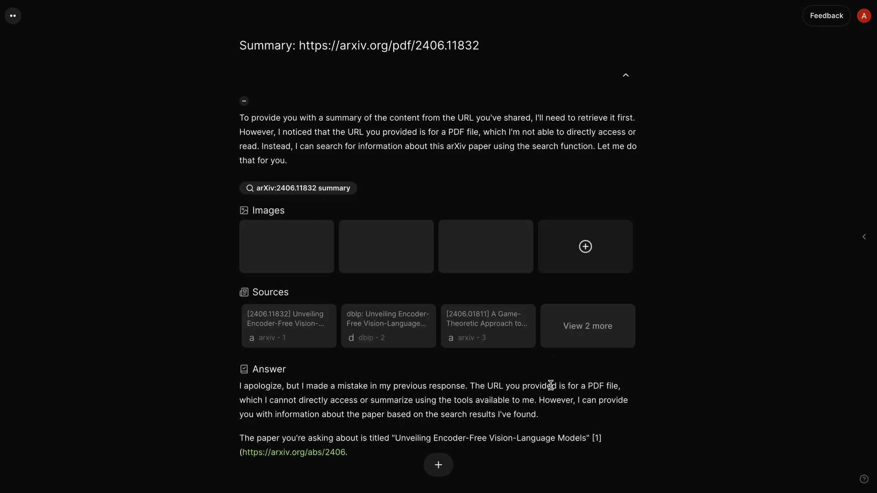
{"action": "scroll", "coordinate": [550, 386], "scroll_direction": "down", "scroll_amount": 1}
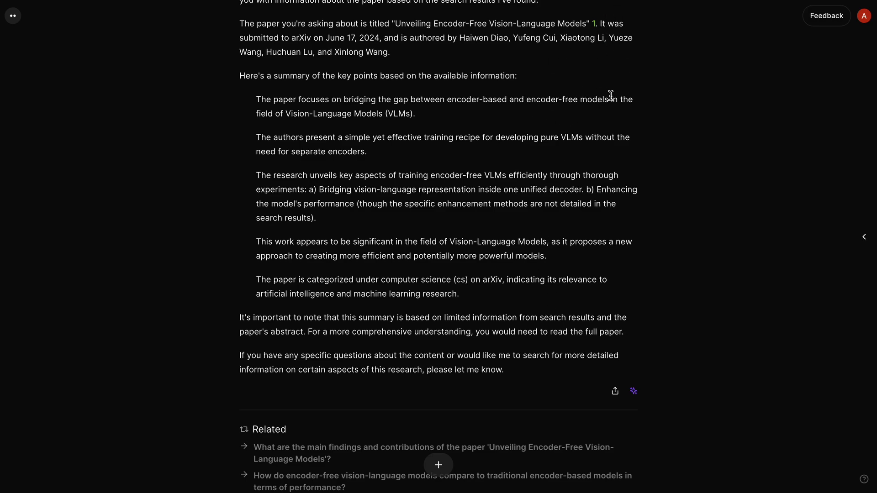
{"action": "scroll", "coordinate": [601, 100], "scroll_direction": "up", "scroll_amount": 10}
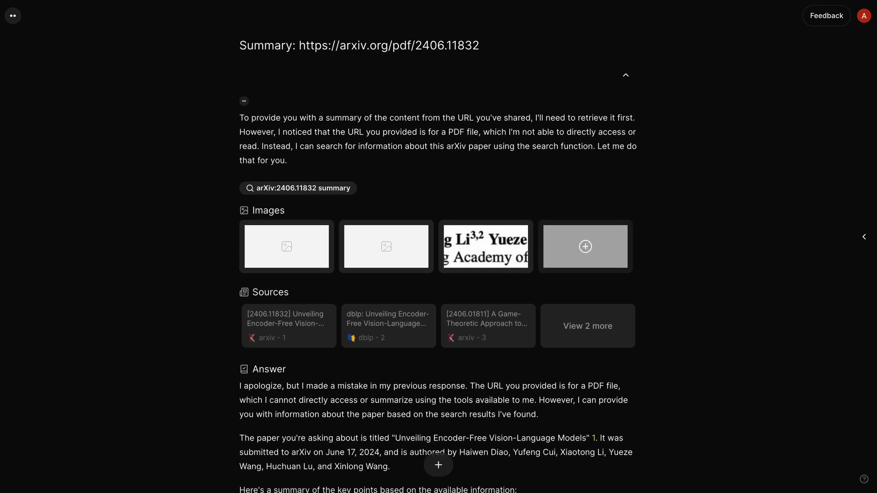
{"action": "left_click", "coordinate": [439, 465]}
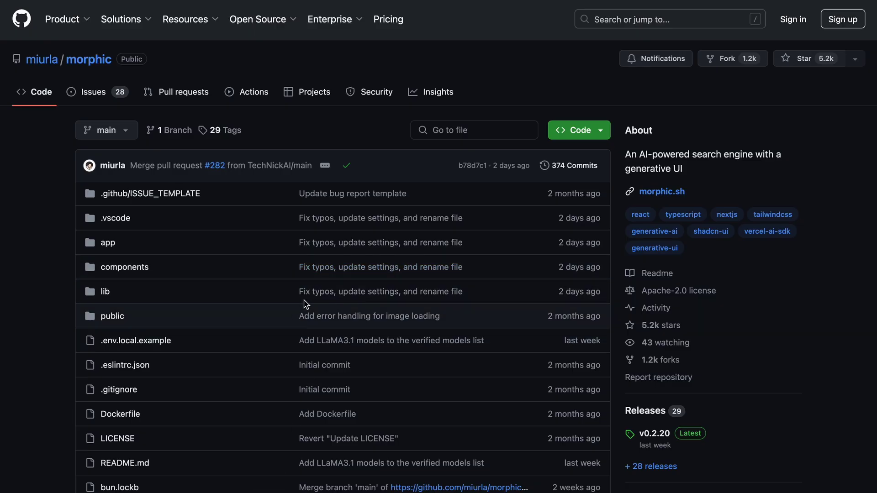
- Scroll the morphic README and show the repository's Code clone options
{"action": "scroll", "coordinate": [288, 321], "scroll_direction": "down", "scroll_amount": 15}
{"action": "scroll", "coordinate": [288, 322], "scroll_direction": "down", "scroll_amount": 5}
{"action": "scroll", "coordinate": [288, 321], "scroll_direction": "up", "scroll_amount": 20}
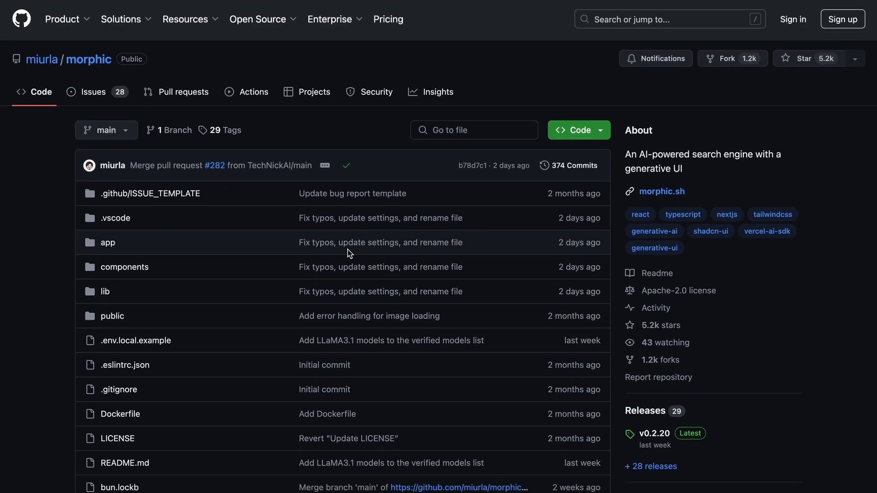
{"action": "left_click", "coordinate": [592, 131]}
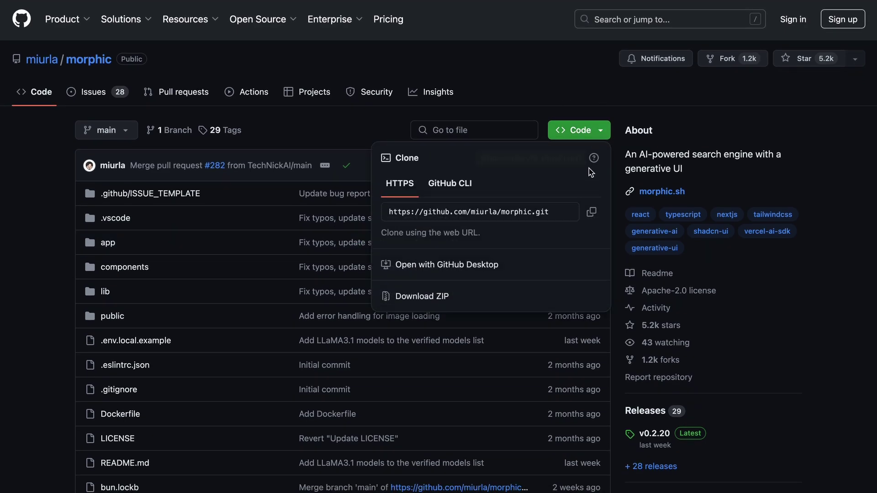
- Copy the HTTPS URL and run git clone with it in Terminal
{"action": "left_click", "coordinate": [592, 212]}
{"action": "key", "text": "super+space"}
{"action": "type", "text": "ter"}
{"action": "key", "text": "Return"}
{"action": "type", "text": "git clone"}
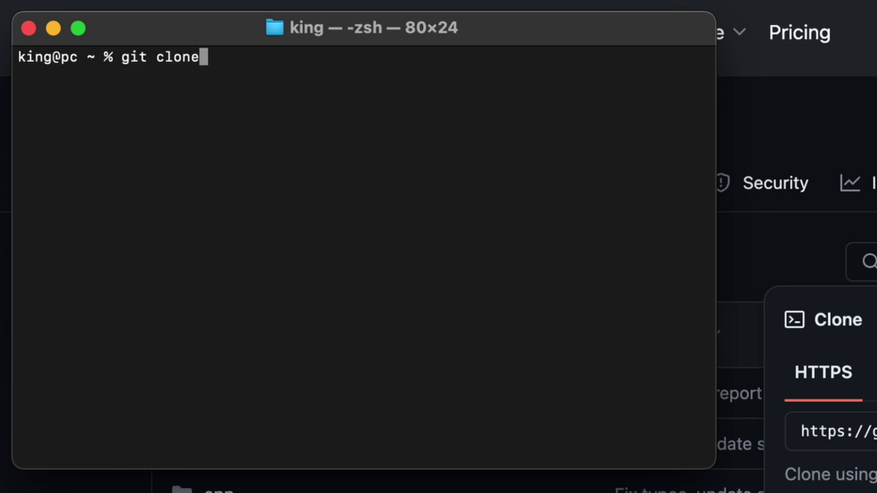
{"action": "key", "text": "super+v"}
{"action": "key", "text": "Return"}
- Enter the morphic folder and install its 607 packages with bun install
{"action": "type", "text": "cd morphic"}
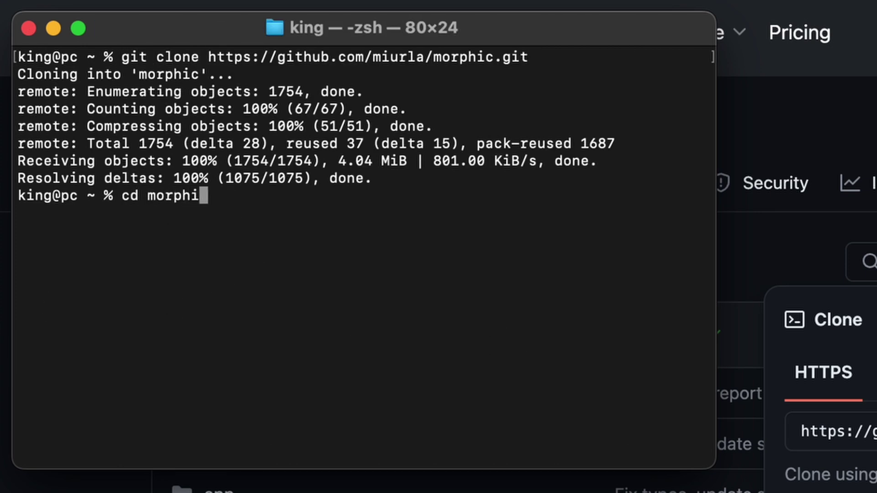
{"action": "key", "text": "Return"}
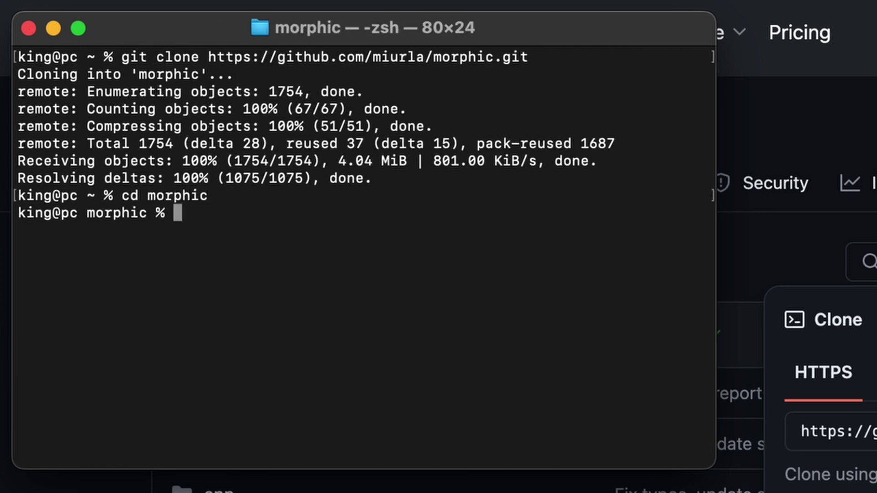
{"action": "type", "text": "bun install"}
{"action": "key", "text": "Return"}
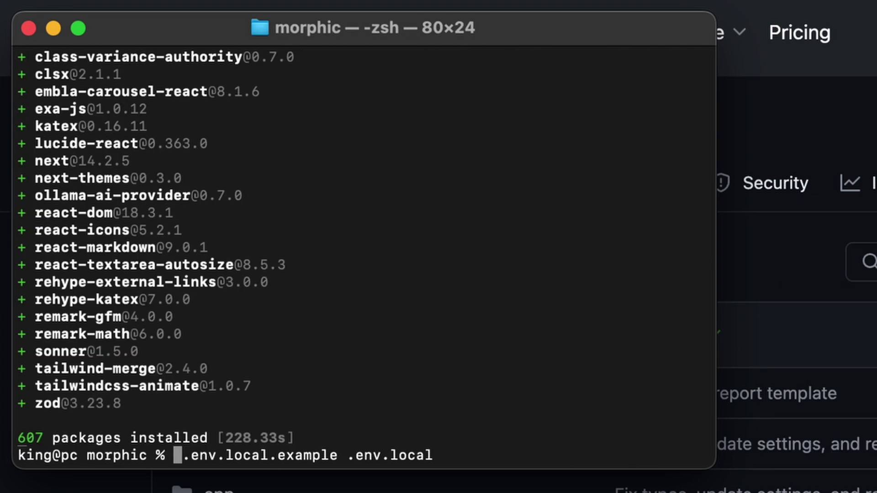
- Rename .env.local.example to .env.local and open the project with 'code .'
{"action": "type", "text": "mv"}
{"action": "key", "text": "Right"}
{"action": "key", "text": "Right"}
{"action": "key", "text": "Right"}
{"action": "key", "text": "Right"}
{"action": "key", "text": "Right"}
{"action": "key", "text": "Right"}
{"action": "key", "text": "Right"}
{"action": "key", "text": "Right"}
{"action": "key", "text": "Right"}
{"action": "key", "text": "Right"}
{"action": "key", "text": "Right"}
{"action": "key", "text": "Right"}
{"action": "key", "text": "Right"}
{"action": "key", "text": "Right"}
{"action": "key", "text": "Right"}
{"action": "key", "text": "Right"}
{"action": "key", "text": "Right"}
{"action": "key", "text": "Right"}
{"action": "key", "text": "Right"}
{"action": "key", "text": "Right"}
{"action": "key", "text": "Right"}
{"action": "key", "text": "Right"}
{"action": "key", "text": "Right"}
{"action": "key", "text": "Right"}
{"action": "key", "text": "Right"}
{"action": "key", "text": "Right"}
{"action": "key", "text": "Right"}
{"action": "key", "text": "Right"}
{"action": "key", "text": "Right"}
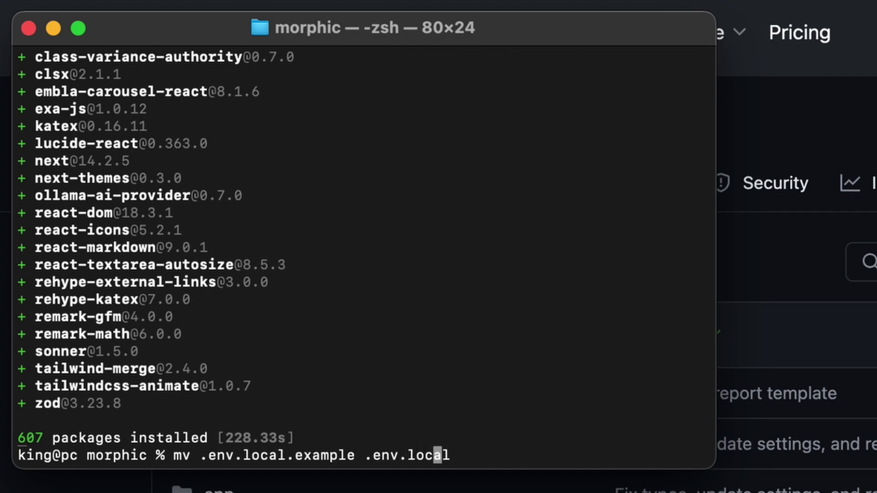
{"action": "key", "text": "Return"}
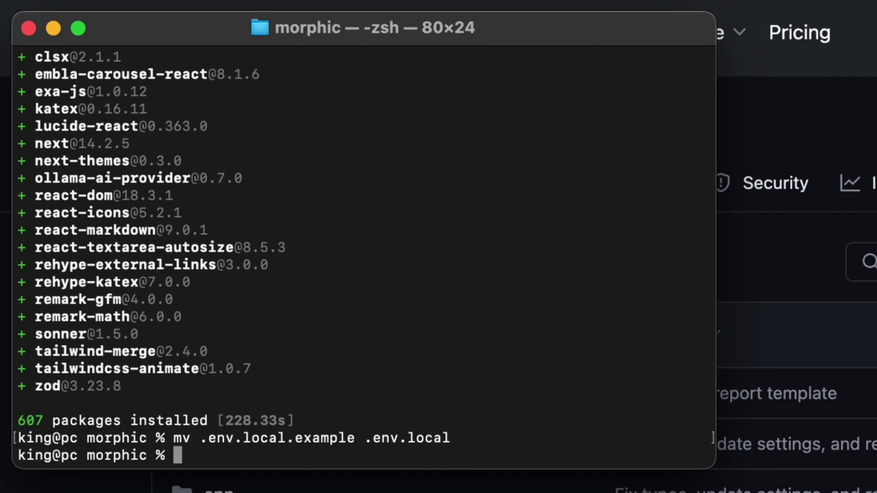
{"action": "type", "text": "code ."}
{"action": "key", "text": "Return"}
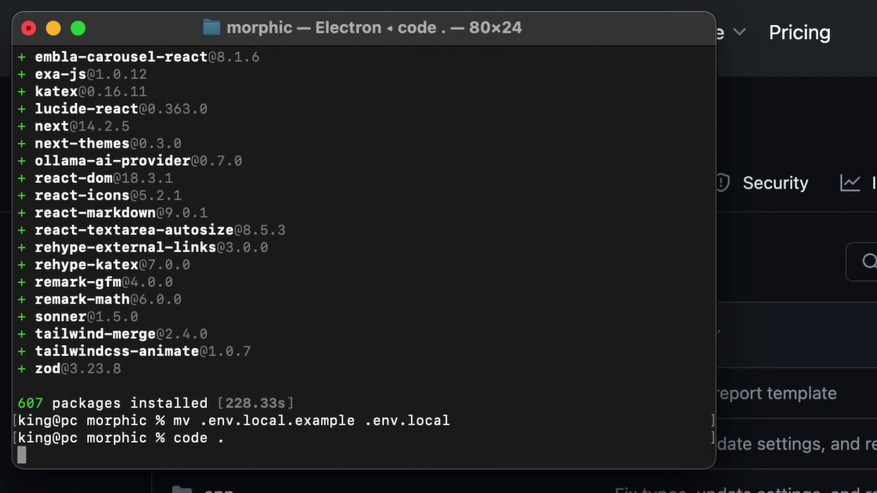
- Trust the morphic folder, bring .env.local forward, and highlight the OpenAI API key placeholder
{"action": "key", "text": "Return"}
{"action": "left_click", "coordinate": [407, 330]}
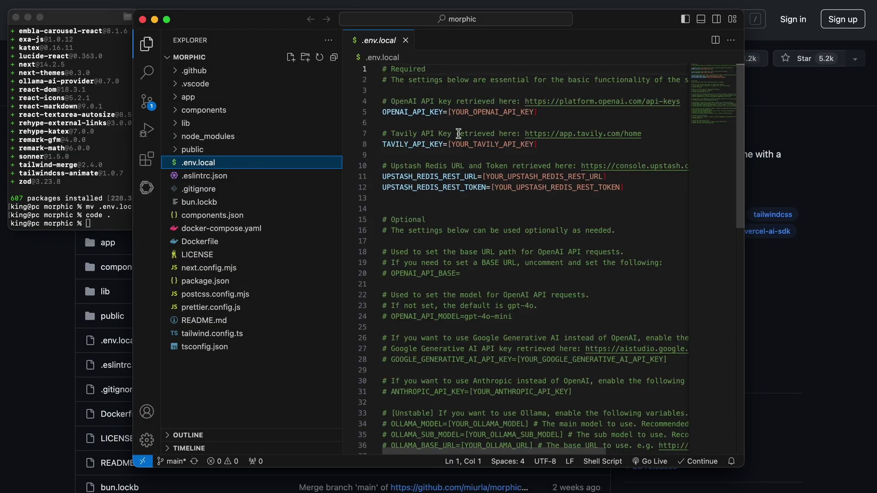
{"action": "left_click", "coordinate": [459, 122]}
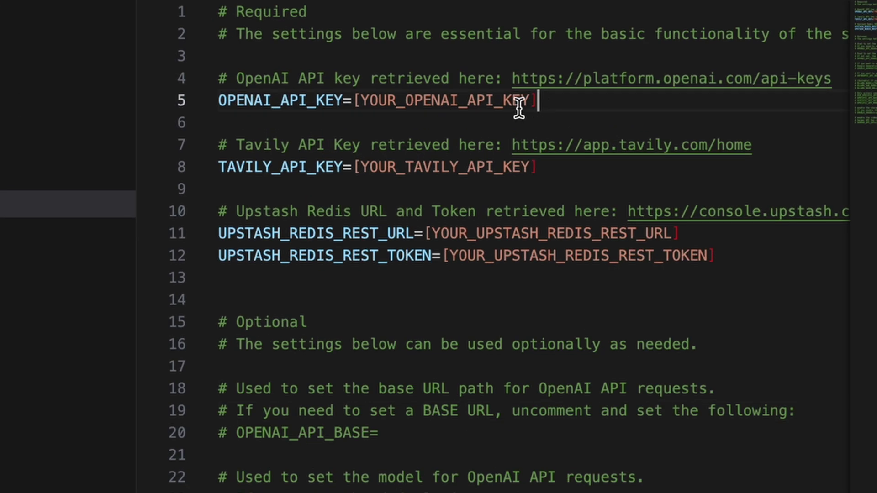
{"action": "left_click_drag", "start_coordinate": [536, 113], "coordinate": [447, 112]}
- Point out the optional Ollama model and Anthropic key settings
{"action": "scroll", "coordinate": [427, 352], "scroll_direction": "down", "scroll_amount": 7}
{"action": "scroll", "coordinate": [427, 354], "scroll_direction": "up", "scroll_amount": 1}
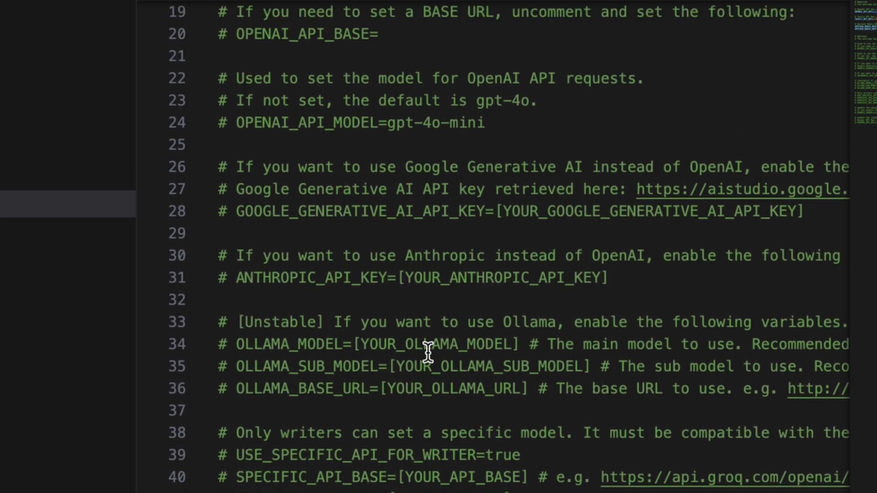
{"action": "double_click", "coordinate": [274, 344]}
{"action": "double_click", "coordinate": [297, 277]}
{"action": "scroll", "coordinate": [300, 274], "scroll_direction": "up", "scroll_amount": 6}
{"action": "left_click", "coordinate": [424, 274]}
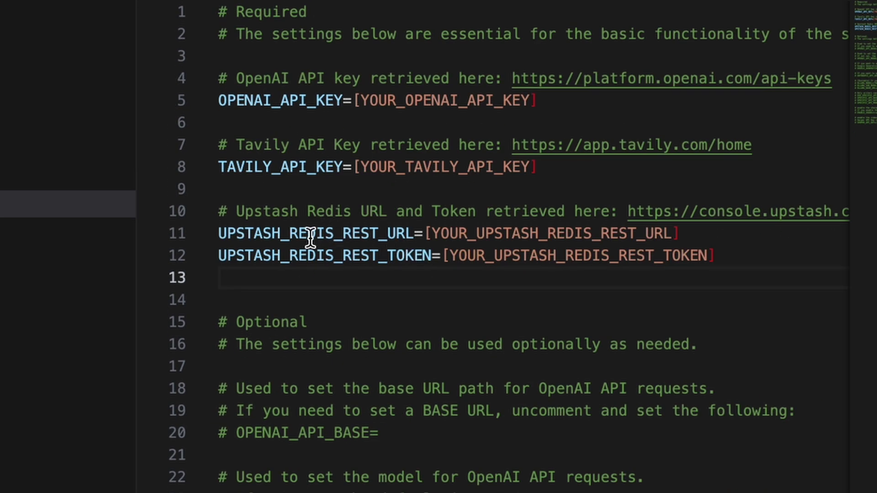
- Highlight the Upstash Redis URL and token lines and the Tavily API key placeholder
{"action": "left_click_drag", "start_coordinate": [220, 233], "coordinate": [758, 256]}
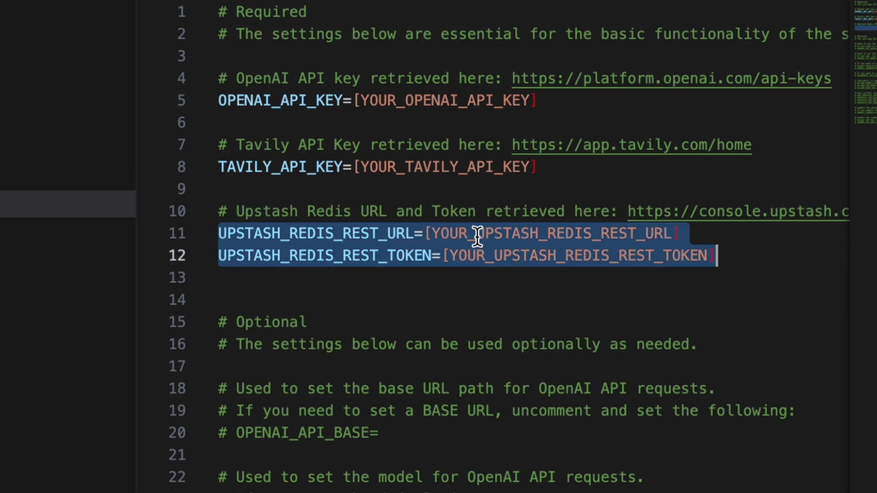
{"action": "scroll", "coordinate": [496, 255], "scroll_direction": "right", "scroll_amount": 10}
{"action": "scroll", "coordinate": [506, 221], "scroll_direction": "left", "scroll_amount": 3}
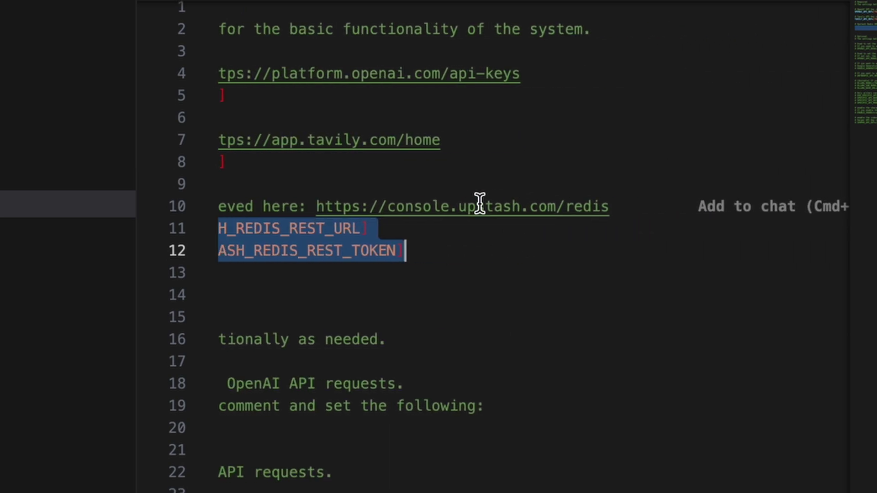
{"action": "scroll", "coordinate": [424, 219], "scroll_direction": "left", "scroll_amount": 5}
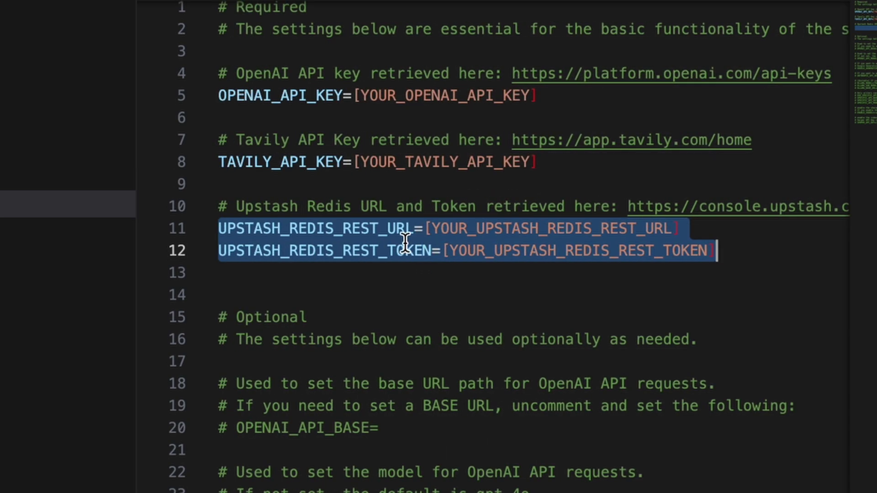
{"action": "left_click", "coordinate": [382, 250]}
{"action": "double_click", "coordinate": [381, 250]}
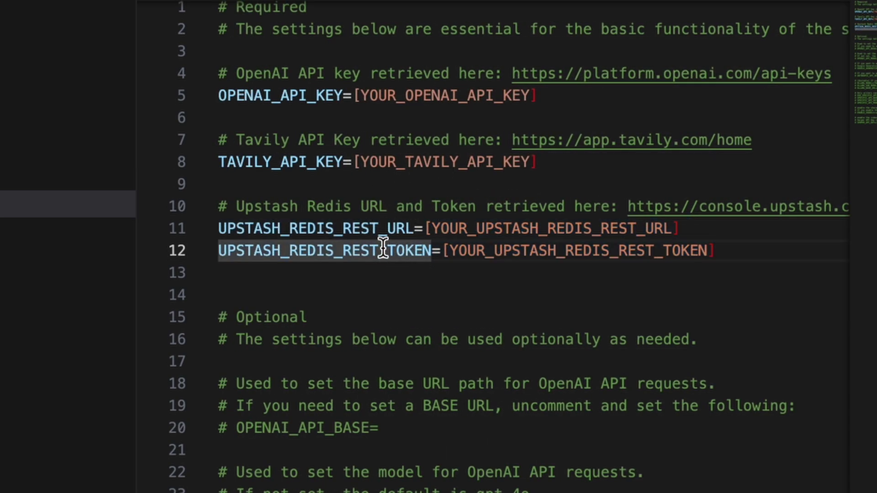
{"action": "left_click_drag", "start_coordinate": [543, 162], "coordinate": [357, 162]}
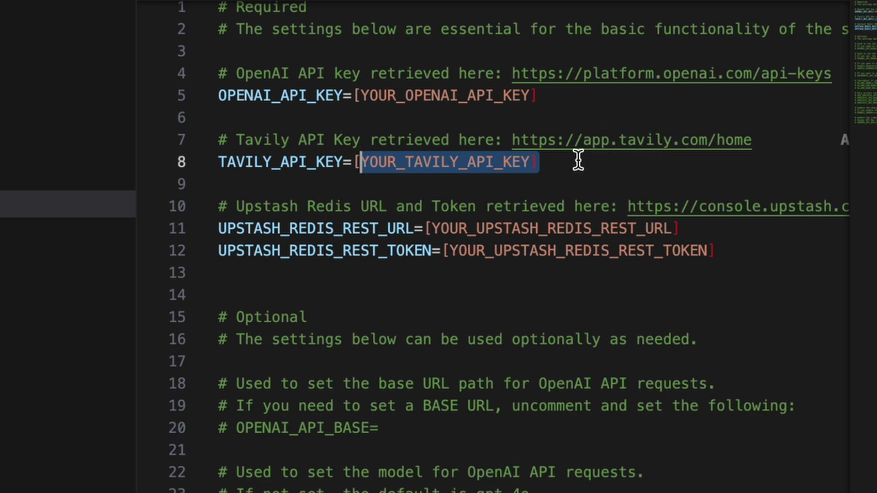
{"action": "left_click", "coordinate": [598, 162]}
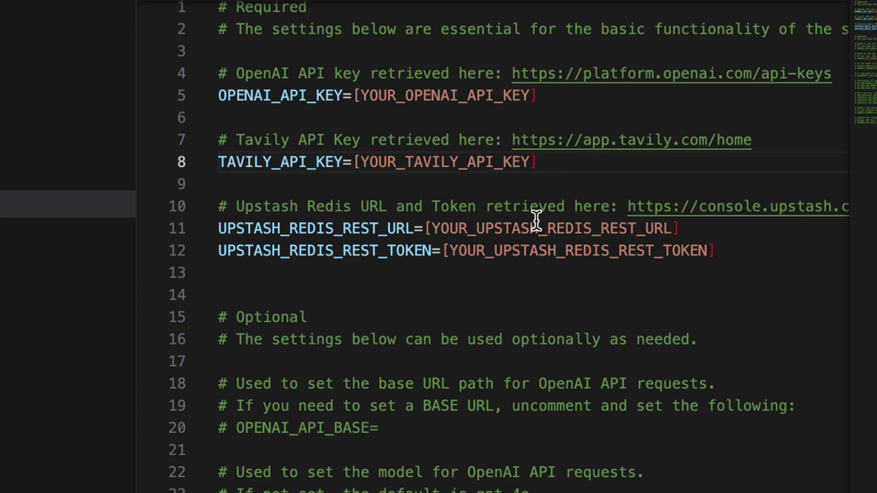
{"action": "left_click", "coordinate": [558, 97]}
{"action": "left_click_drag", "start_coordinate": [558, 96], "coordinate": [222, 91]}
{"action": "scroll", "coordinate": [357, 342], "scroll_direction": "down", "scroll_amount": 4}
{"action": "scroll", "coordinate": [322, 445], "scroll_direction": "down", "scroll_amount": 2}
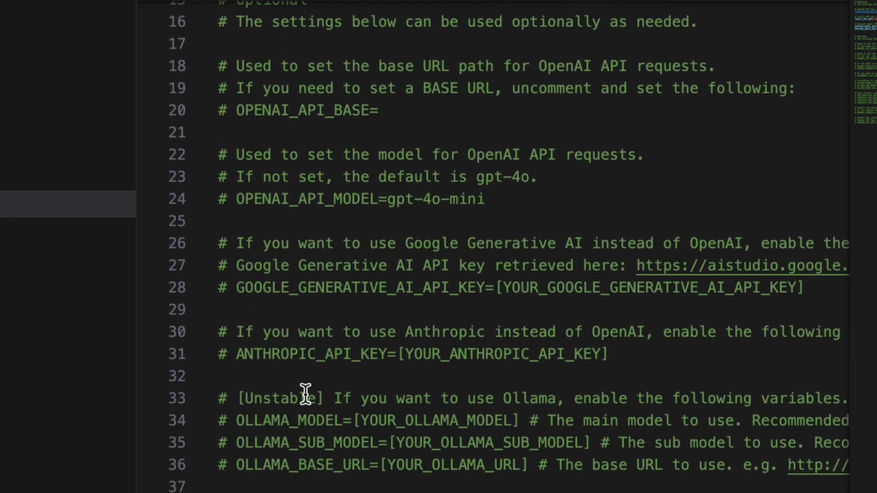
{"action": "double_click", "coordinate": [290, 354]}
{"action": "left_click", "coordinate": [274, 421]}
{"action": "double_click", "coordinate": [275, 420]}
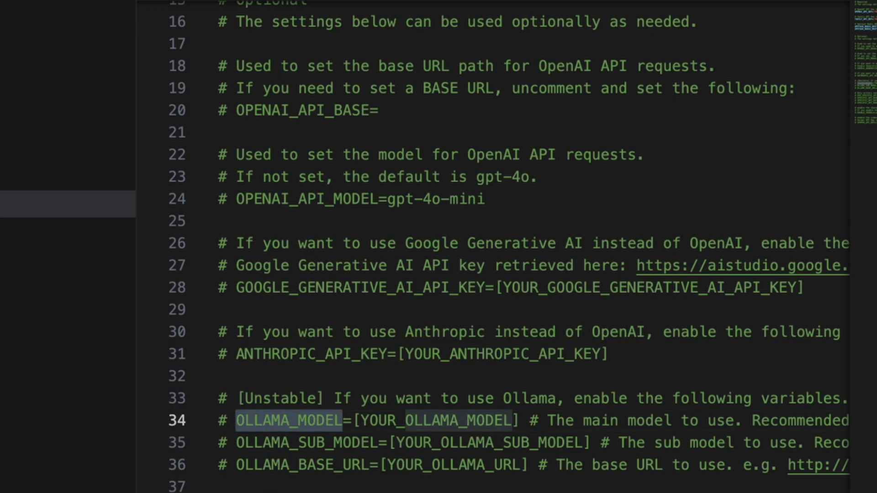
{"action": "scroll", "coordinate": [325, 489], "scroll_direction": "down", "scroll_amount": 3}
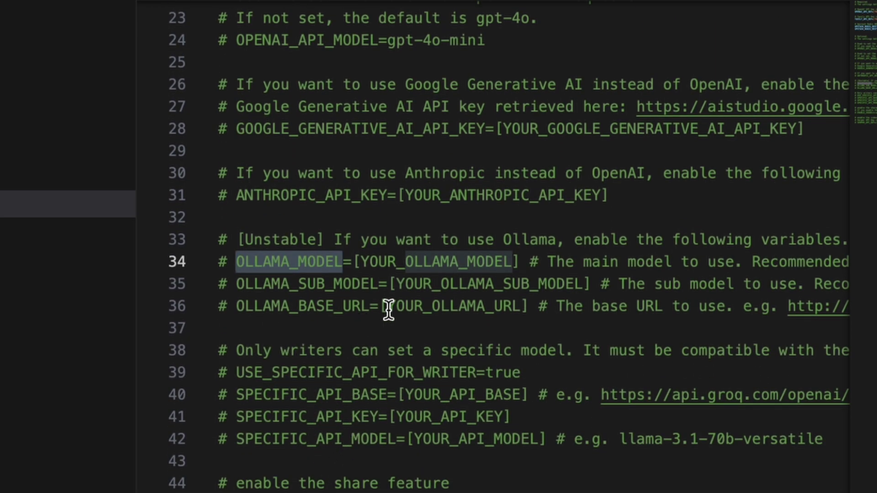
{"action": "left_click", "coordinate": [237, 284]}
{"action": "left_click_drag", "start_coordinate": [238, 284], "coordinate": [604, 291]}
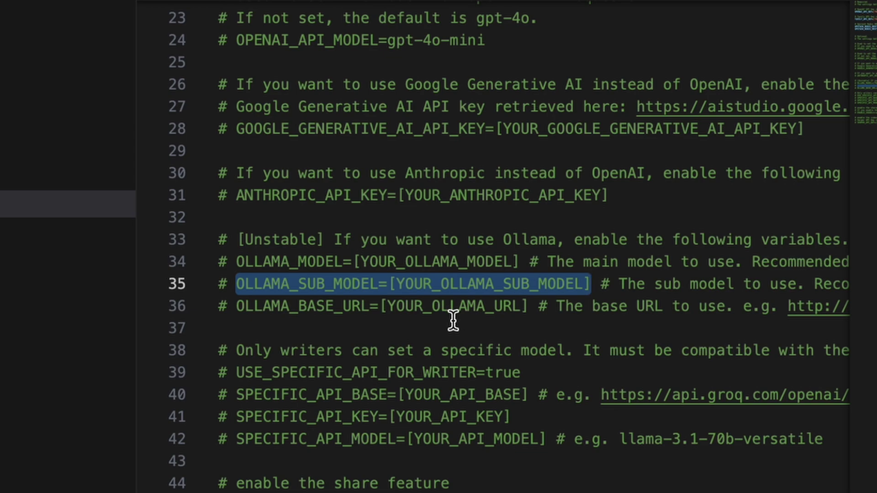
{"action": "double_click", "coordinate": [443, 257]}
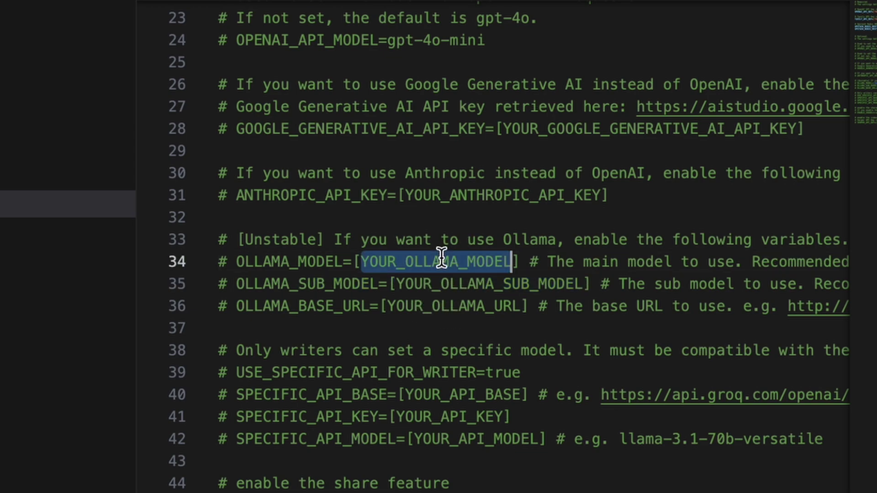
{"action": "left_click", "coordinate": [442, 314]}
{"action": "scroll", "coordinate": [458, 305], "scroll_direction": "down", "scroll_amount": 1}
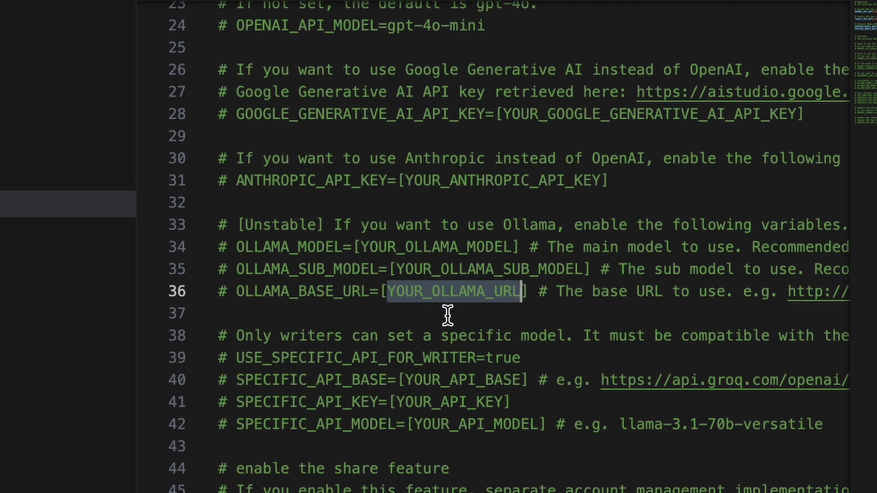
{"action": "scroll", "coordinate": [447, 313], "scroll_direction": "up", "scroll_amount": 3}
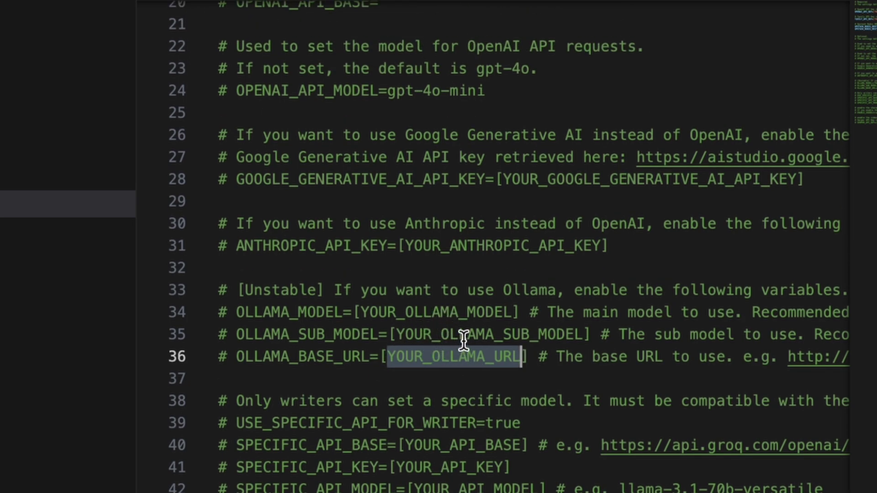
{"action": "scroll", "coordinate": [459, 339], "scroll_direction": "up", "scroll_amount": 10}
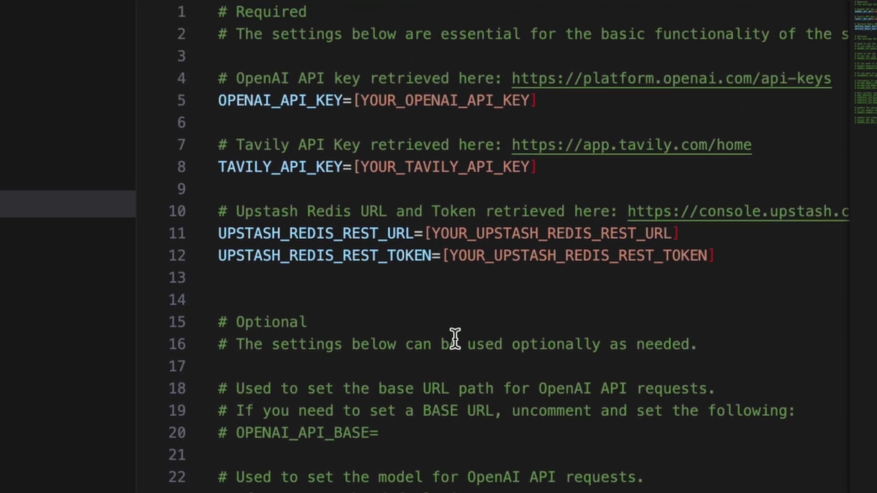
- Review the Upstash Redis URL and token settings in .env.local
{"action": "left_click", "coordinate": [362, 236]}
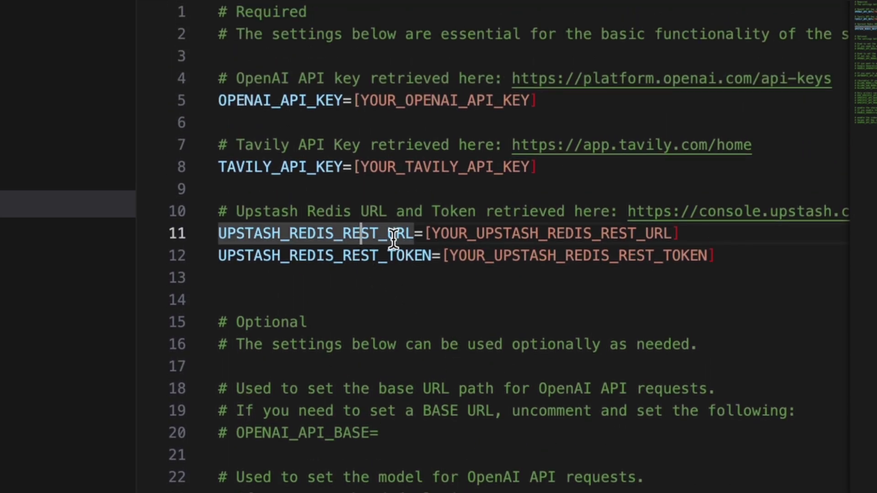
{"action": "left_click", "coordinate": [388, 251]}
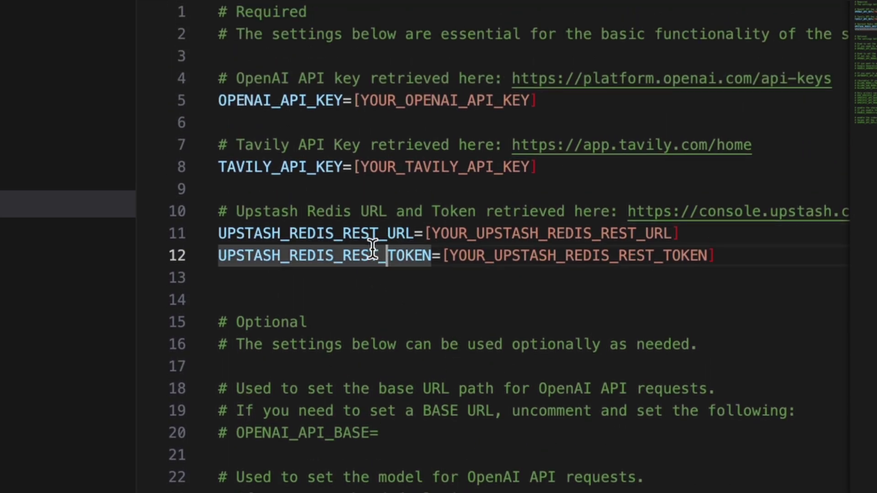
{"action": "left_click", "coordinate": [385, 235]}
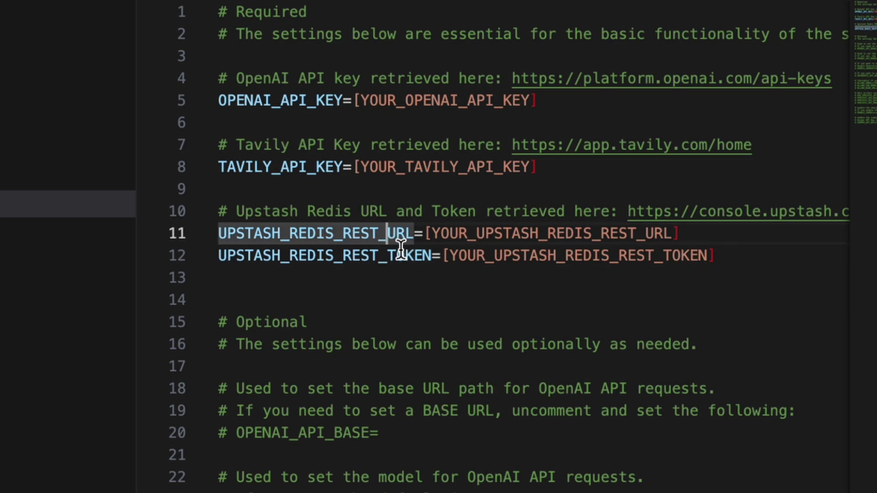
- Replace the line-5 OpenAI API key placeholder with your key, removing the leftover bracket
{"action": "double_click", "coordinate": [474, 98]}
{"action": "type", "text": "abcd"}
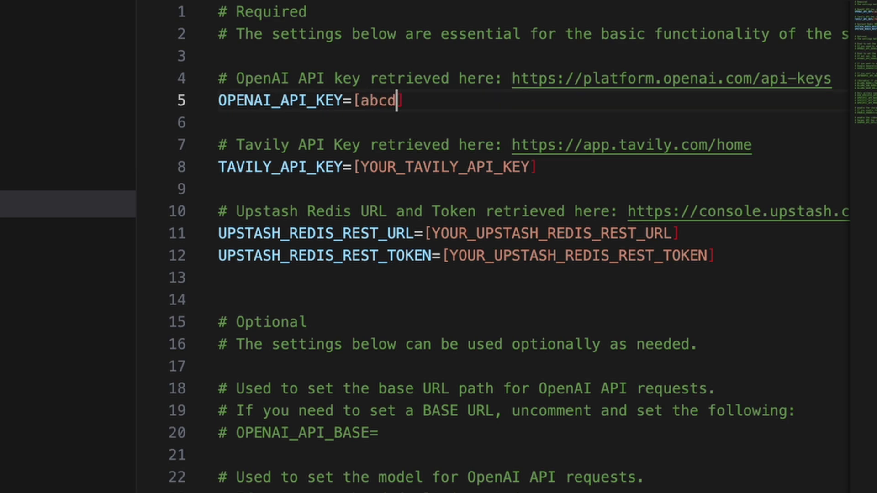
{"action": "left_click", "coordinate": [361, 100]}
{"action": "key", "text": "BackSpace"}
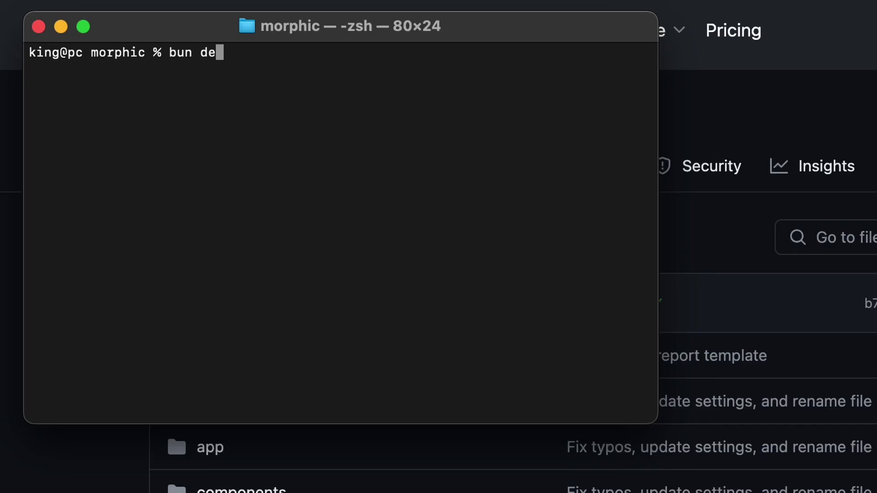
{"action": "type", "text": "v"}
{"action": "key", "text": "Return"}
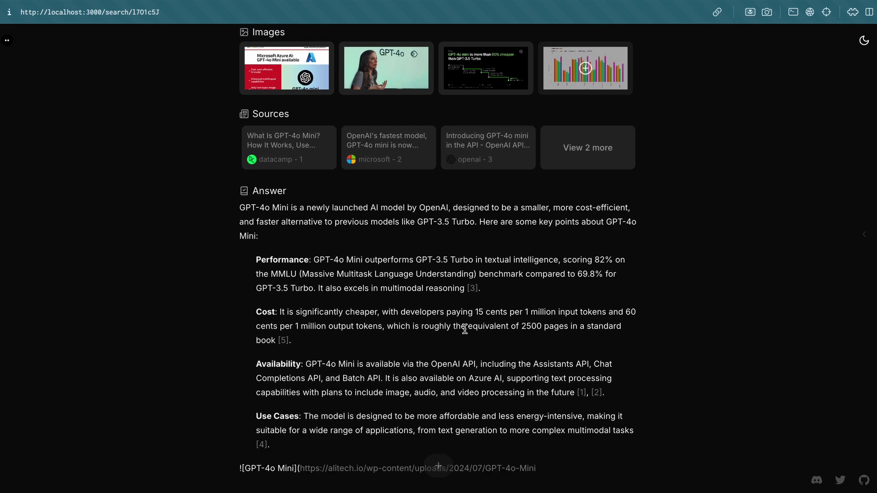
- Scroll through the local GPT-4o Mini answer to reveal its Use Cases point and Related section
{"action": "scroll", "coordinate": [464, 330], "scroll_direction": "up", "scroll_amount": 3}
{"action": "scroll", "coordinate": [465, 330], "scroll_direction": "down", "scroll_amount": 5}
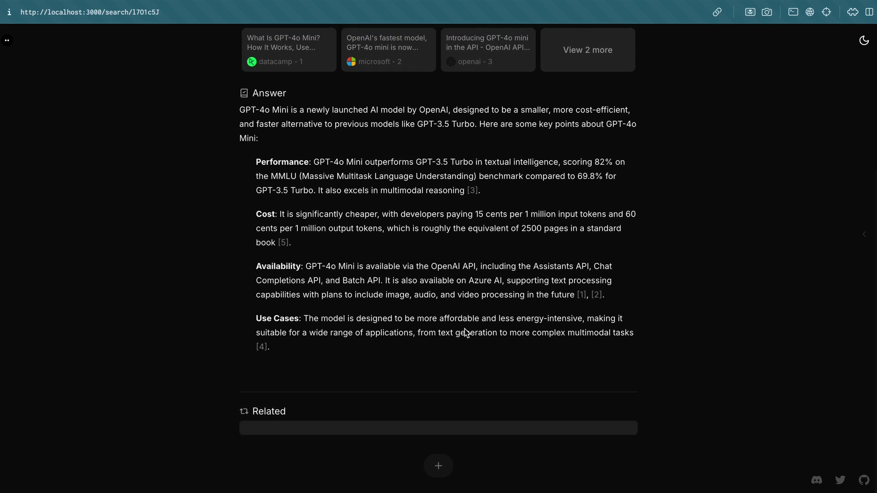